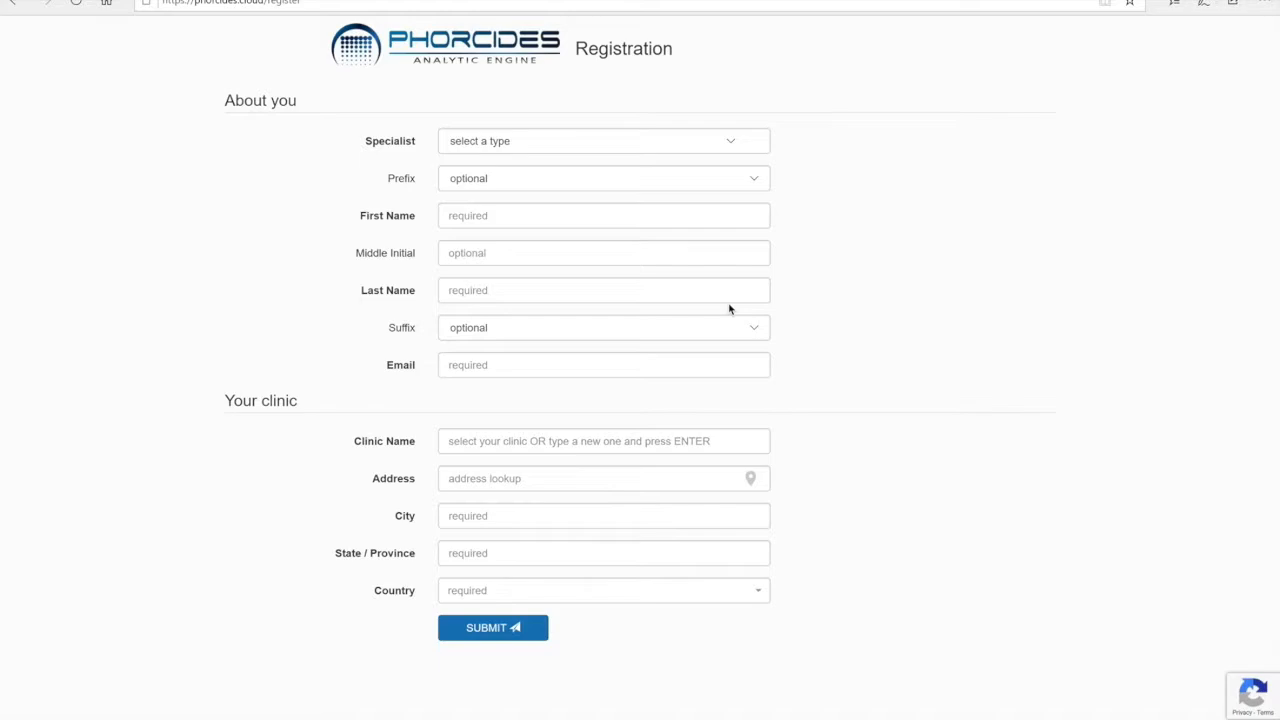
Review the Specialist types and search the registration form's clinic list for clinics starting with e.
click(733, 143)
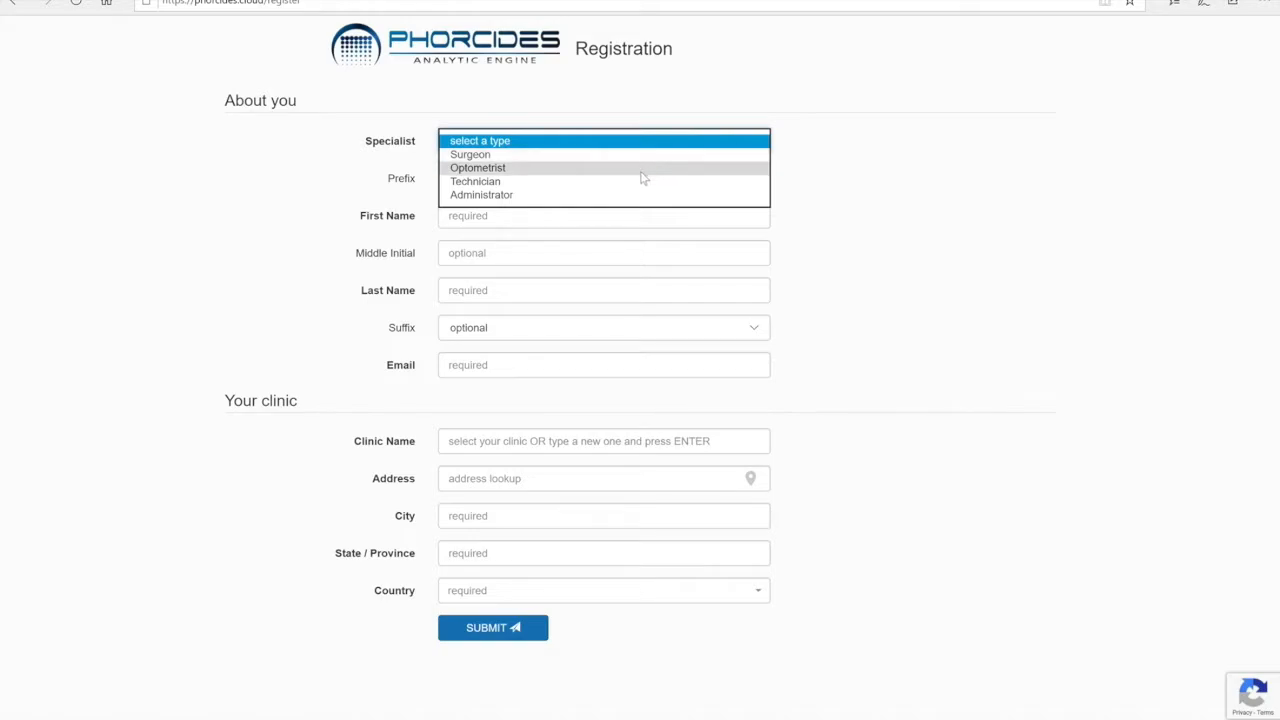
click(872, 132)
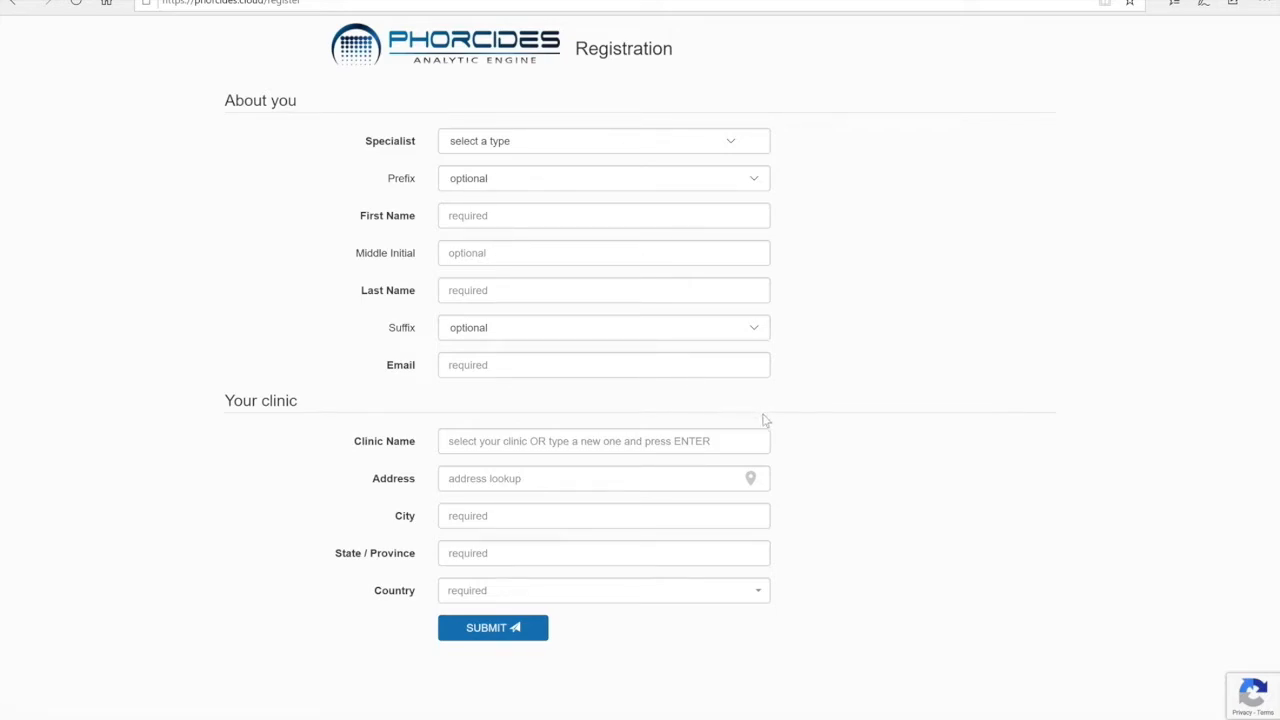
click(589, 443)
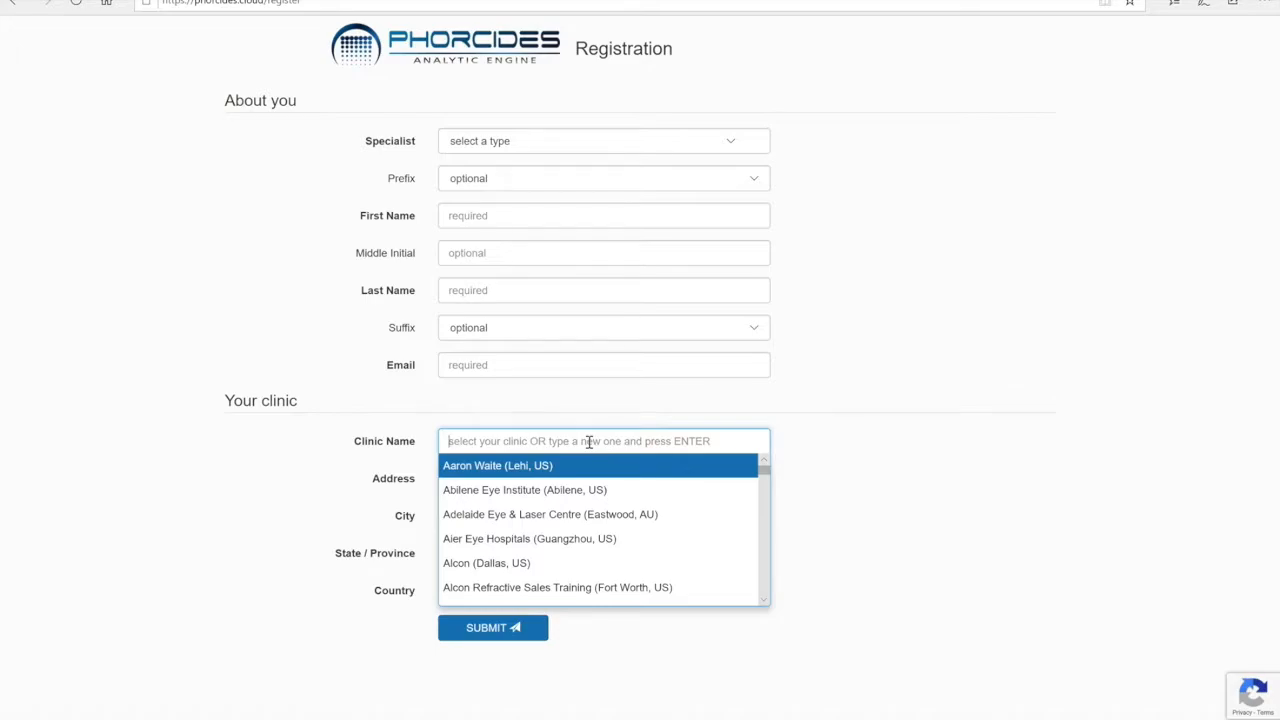
drag(763, 467, 763, 511)
text(e)
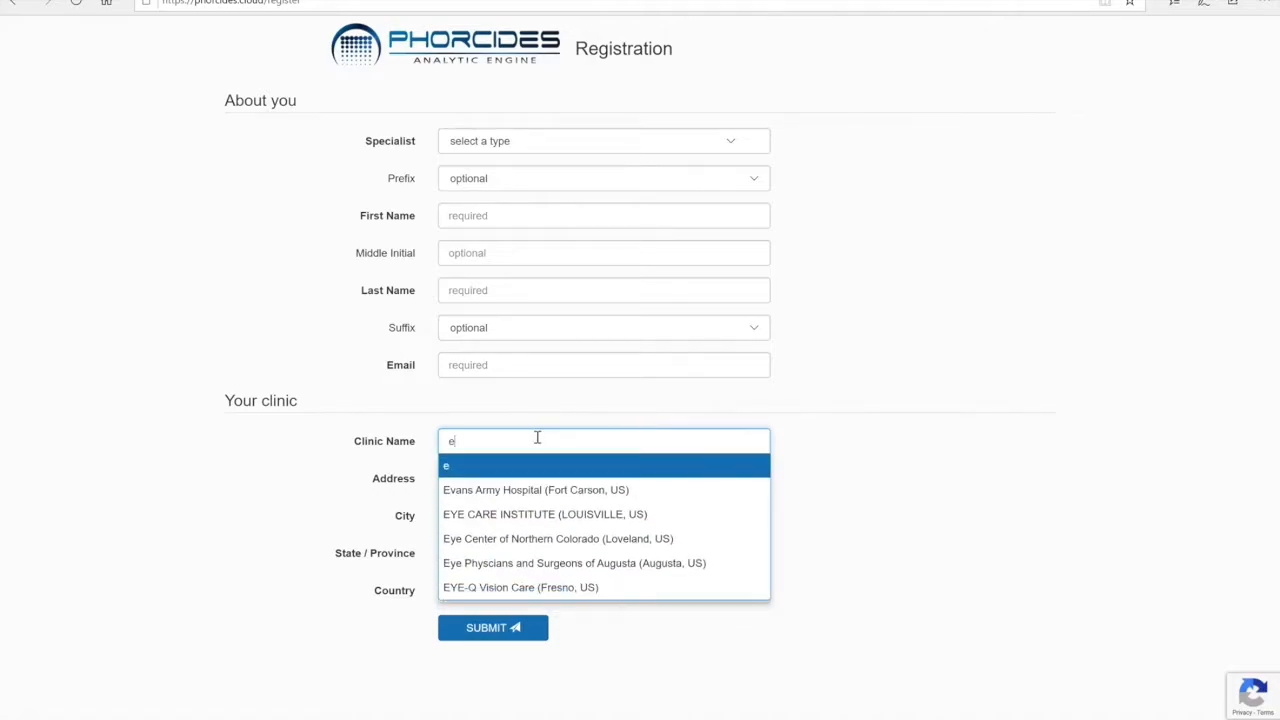
click(530, 563)
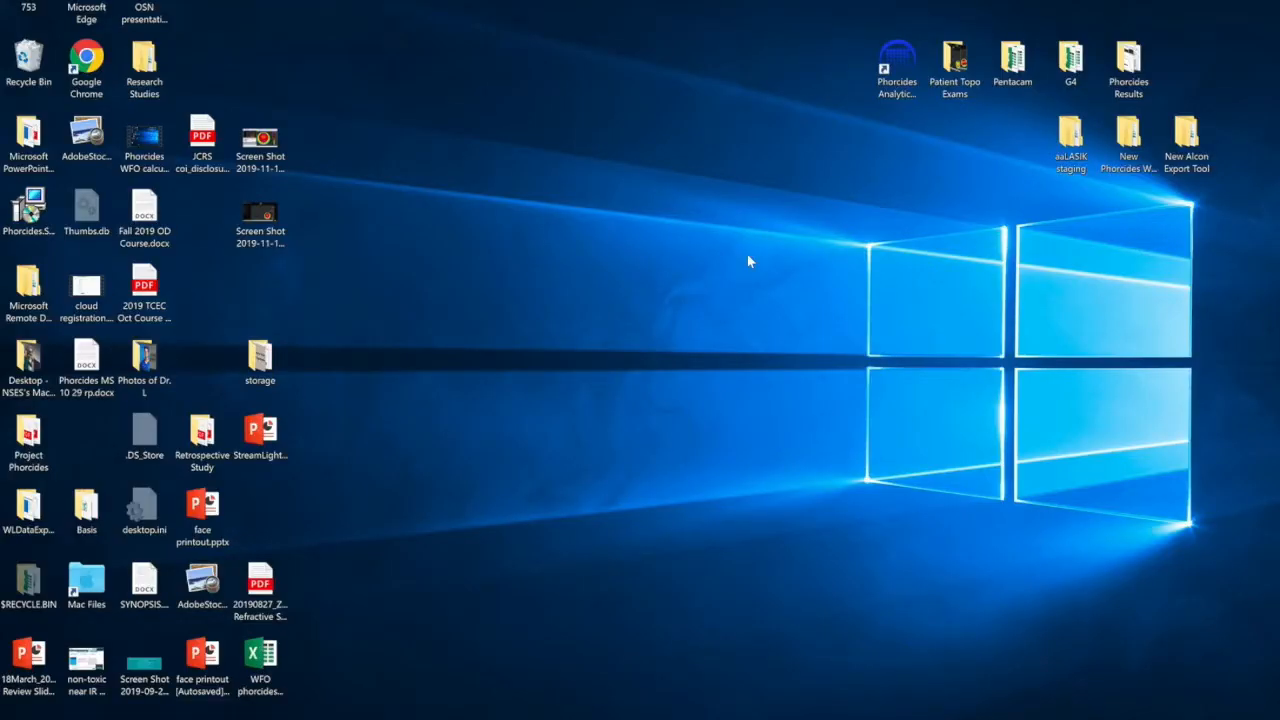
Launch Phorcides Analytic Engine and log in to Phorcides Cloud with the saved account.
double_click(899, 60)
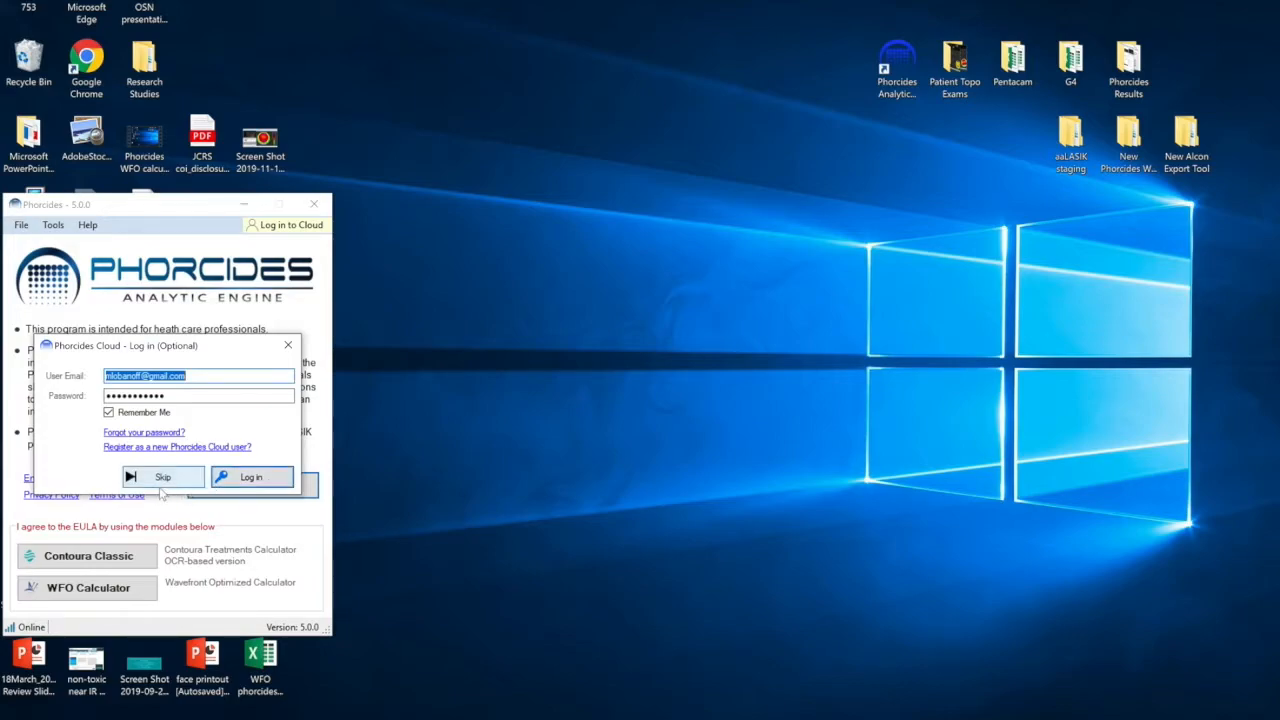
click(263, 479)
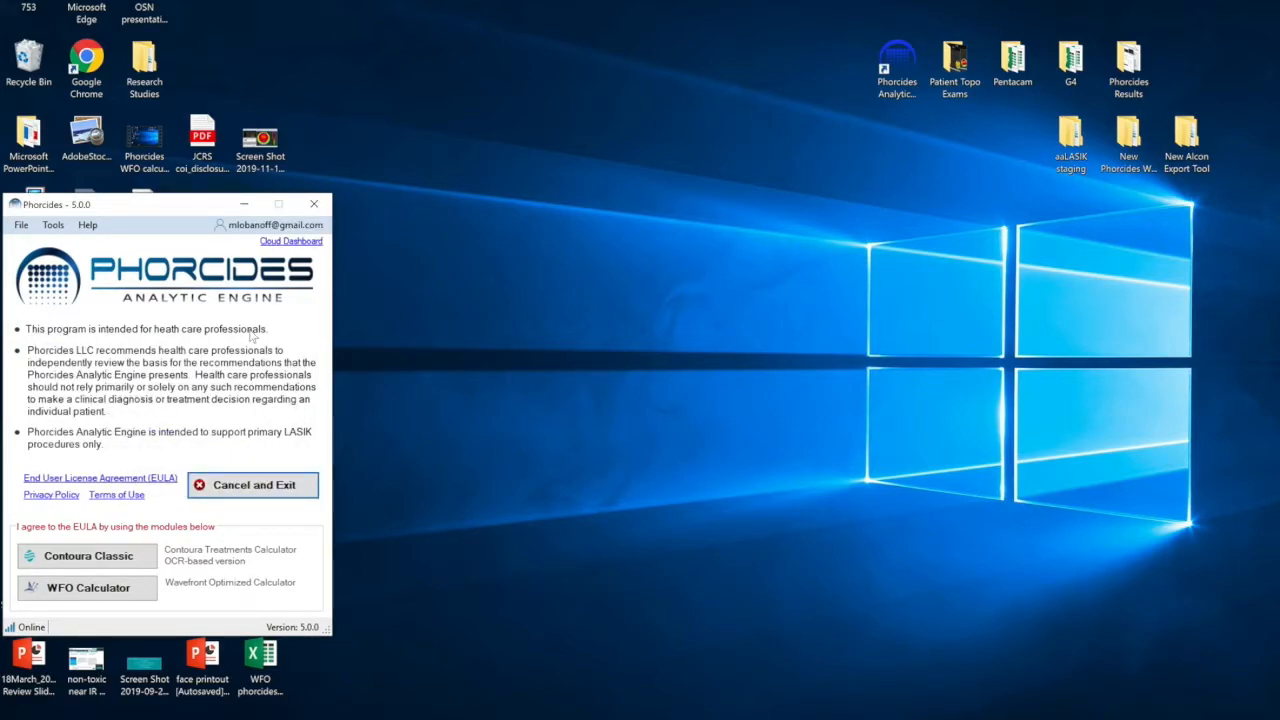
Open the Contoura Classic module.
click(281, 245)
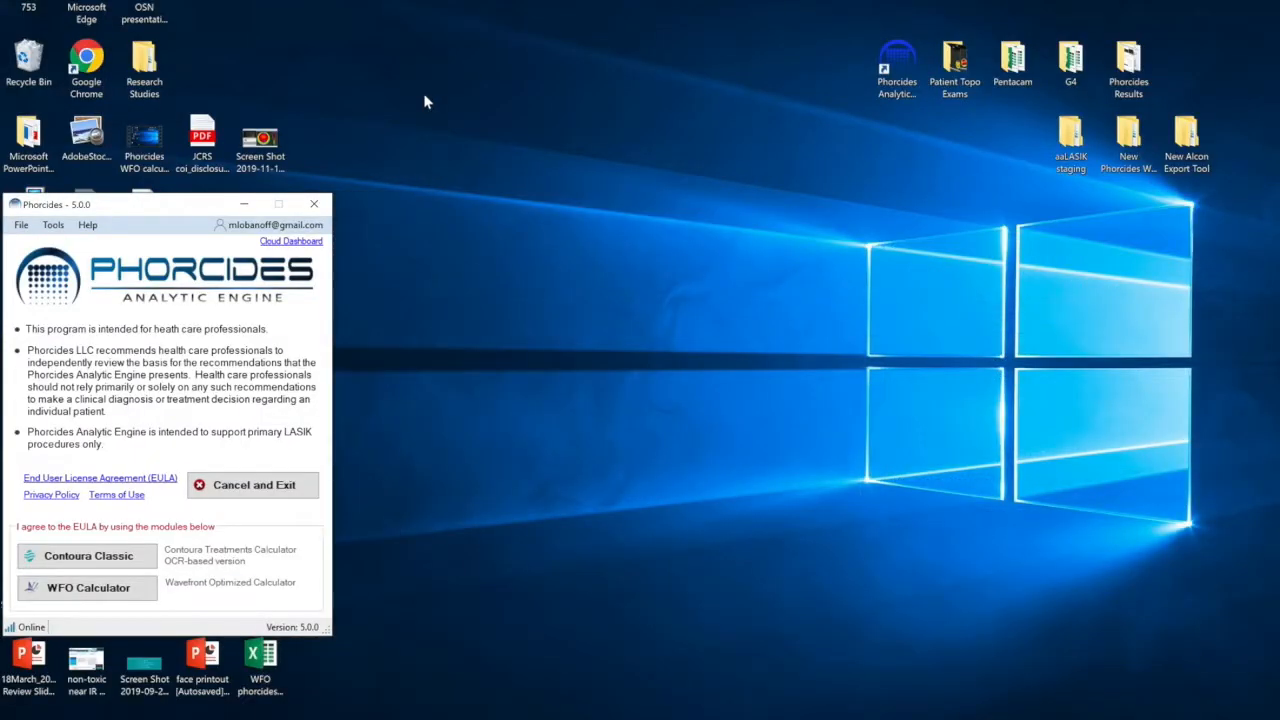
click(88, 560)
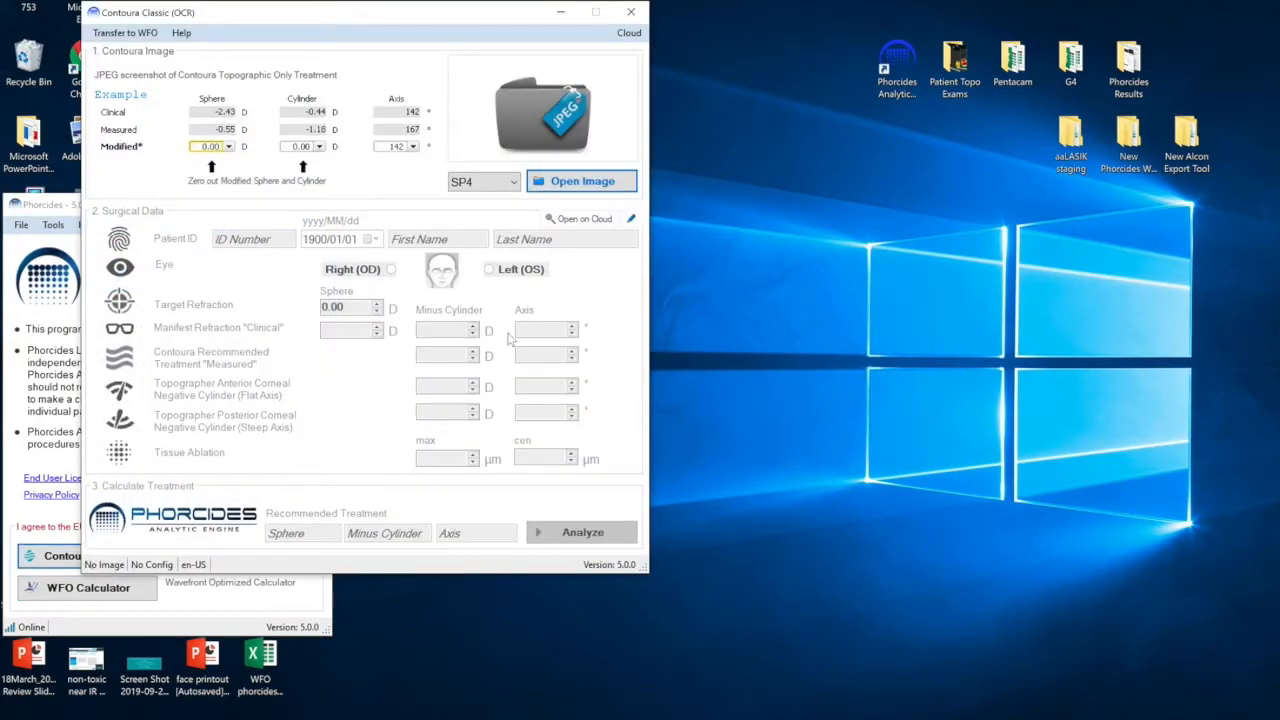
Open the patient's Contoura topography JPEG from the Patient Topo Exams folder.
click(584, 182)
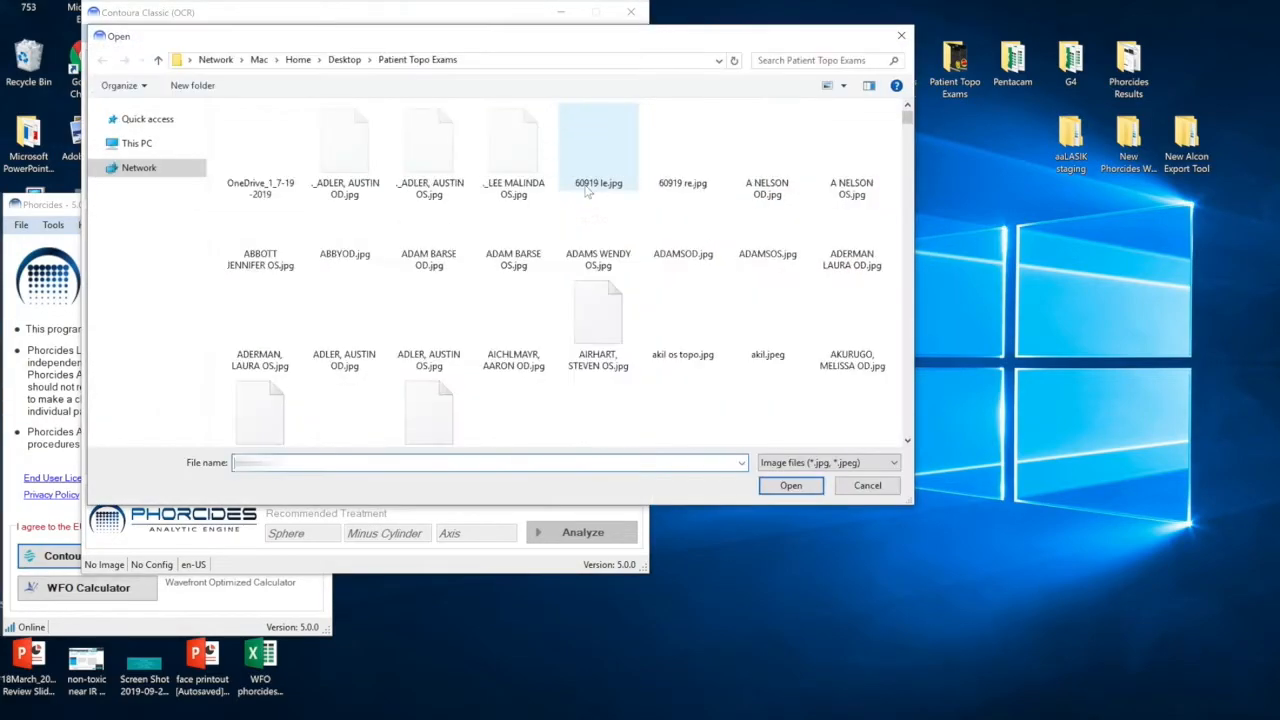
text(ra)
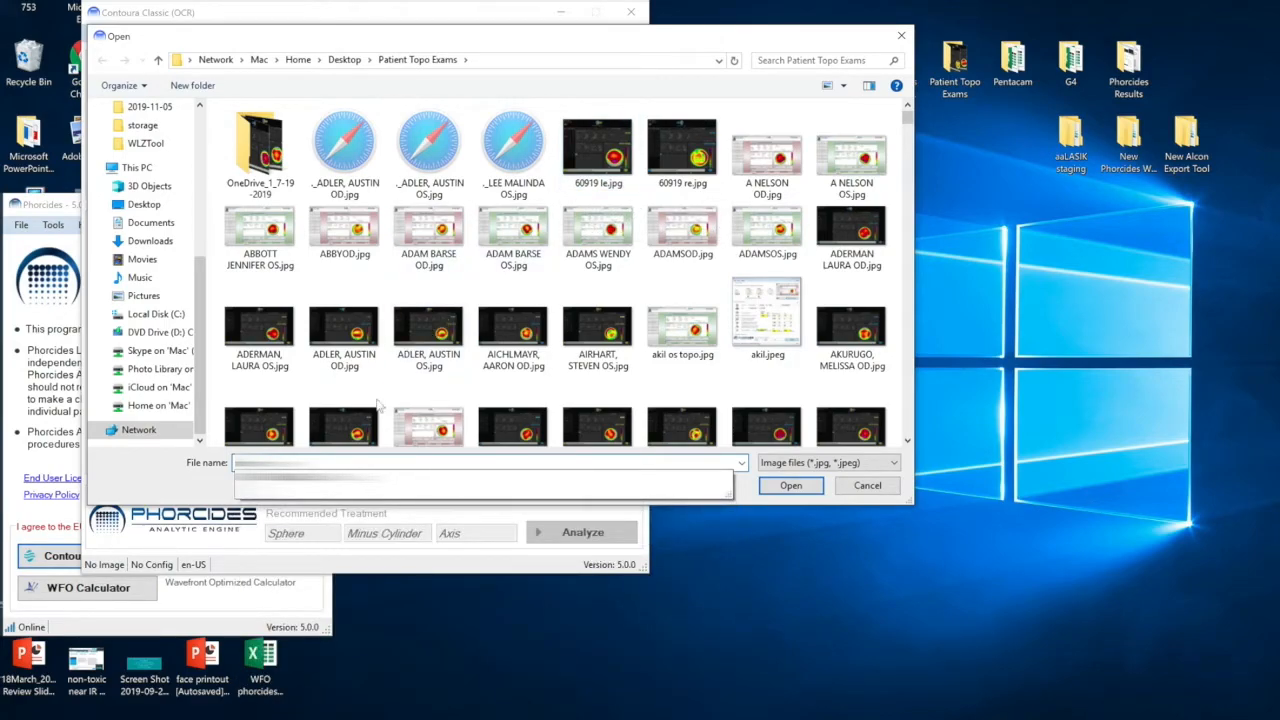
click(480, 477)
click(785, 485)
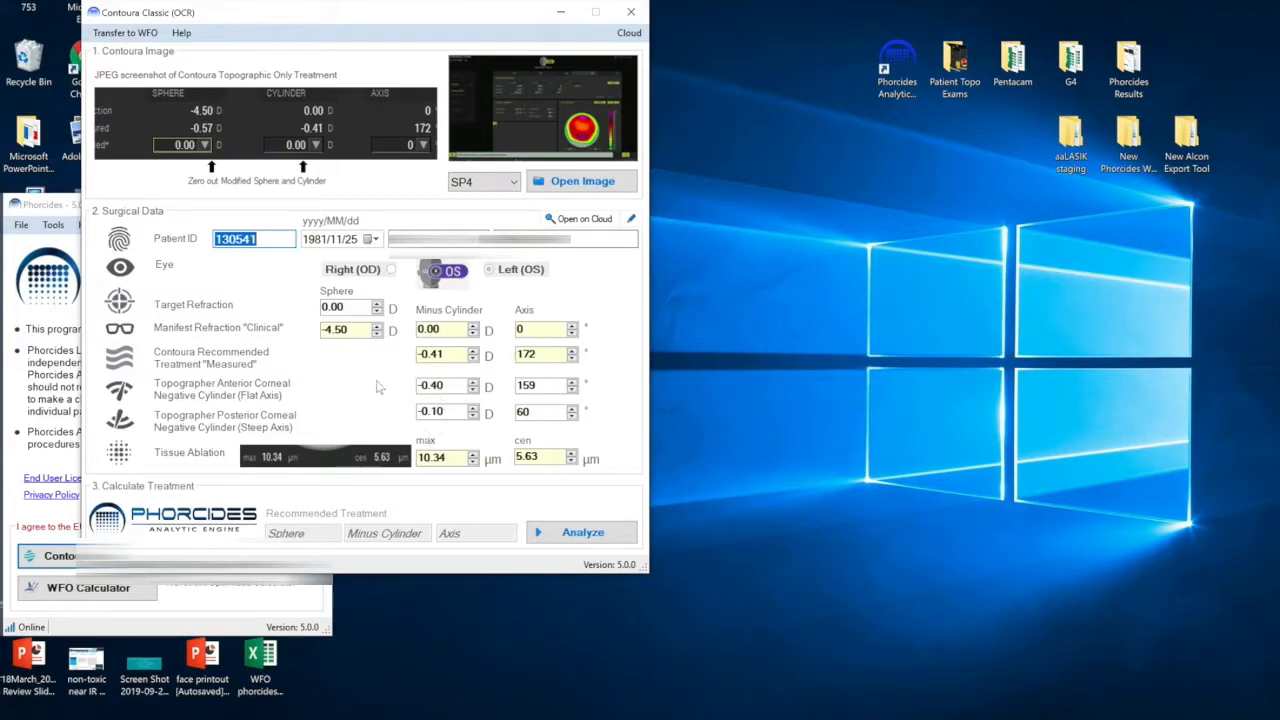
Analyze the surgical data, confirming the patient data is correct, and calculate the treatment in the Talus Processor.
click(580, 531)
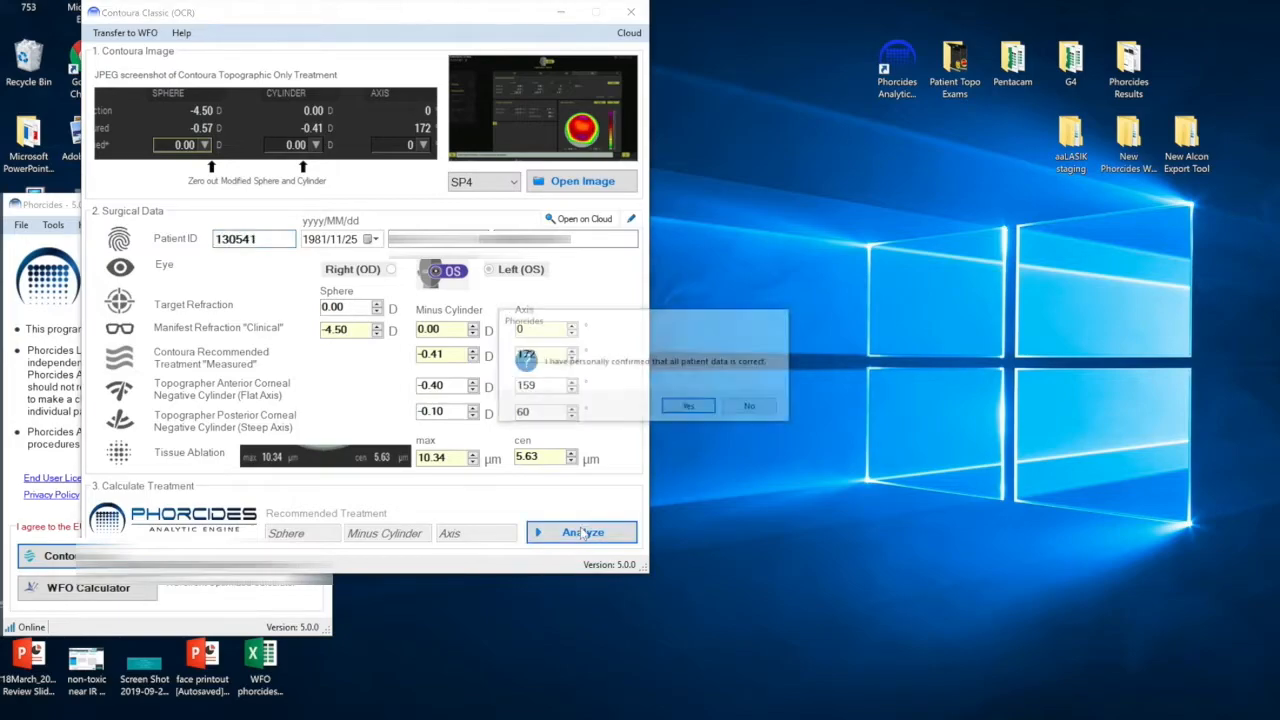
click(684, 412)
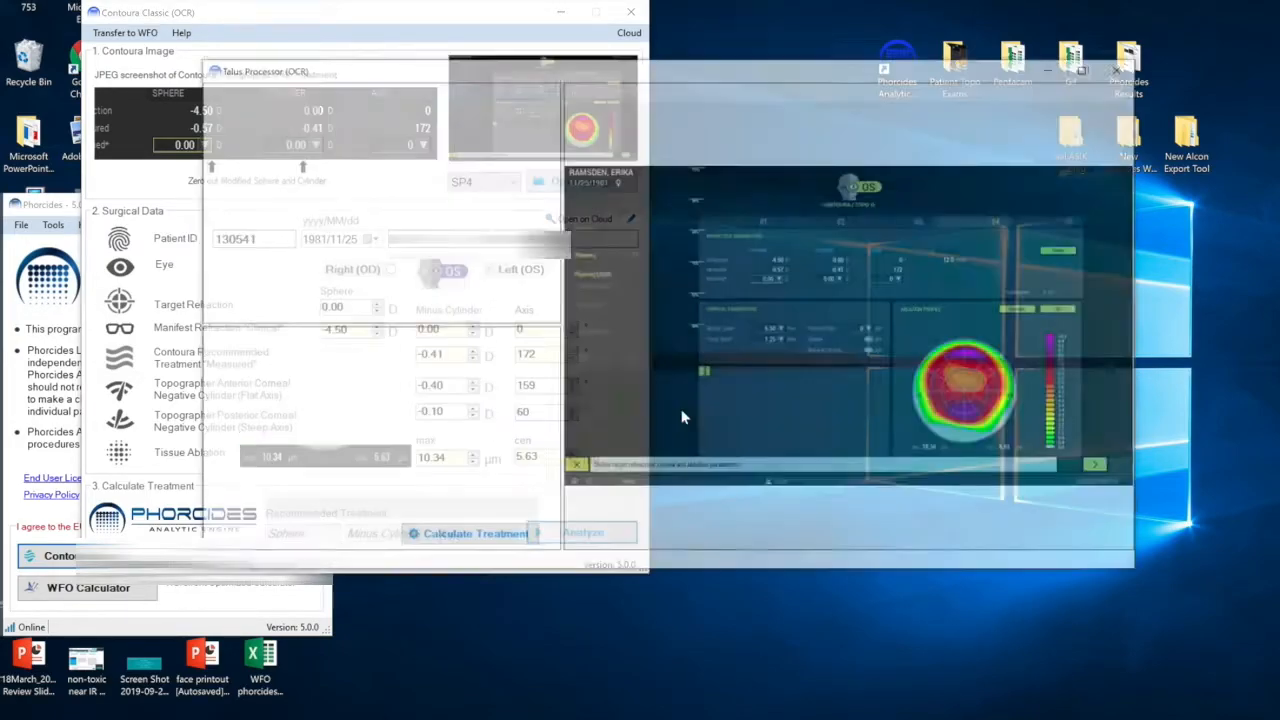
click(483, 541)
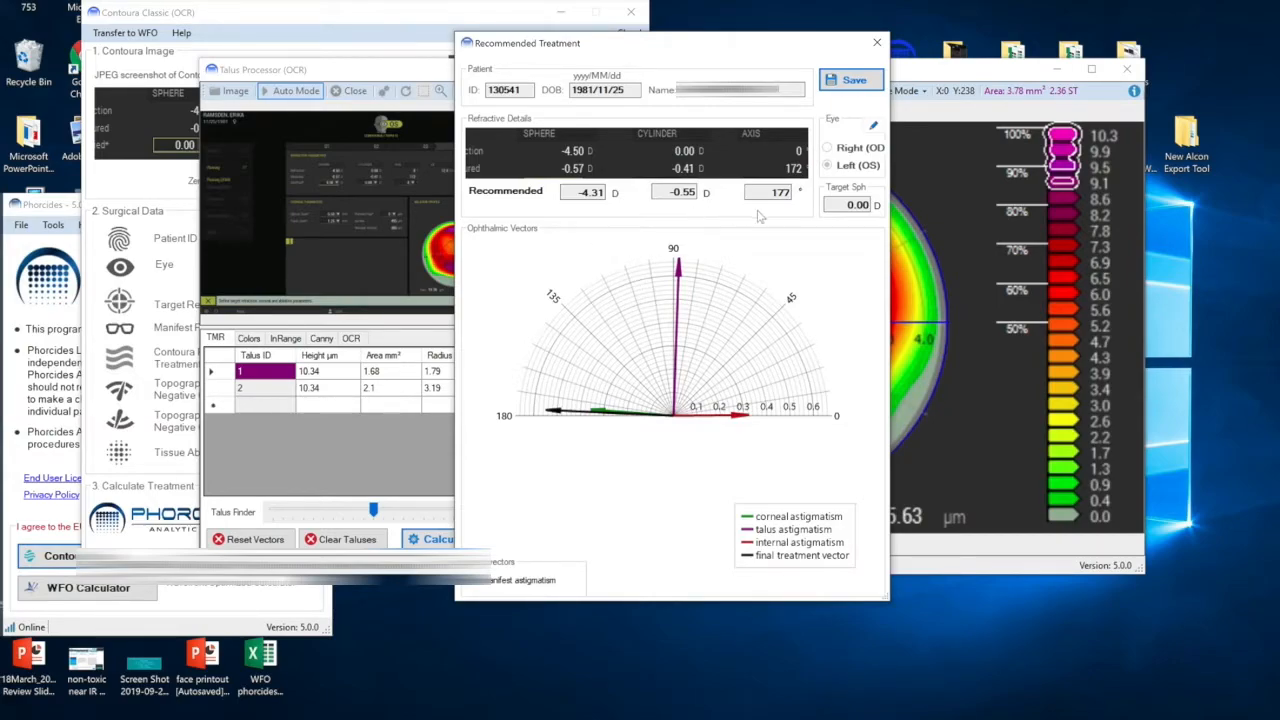
Save the recommended treatment as a JPEG image in the 2019-11-11 results folder.
click(860, 86)
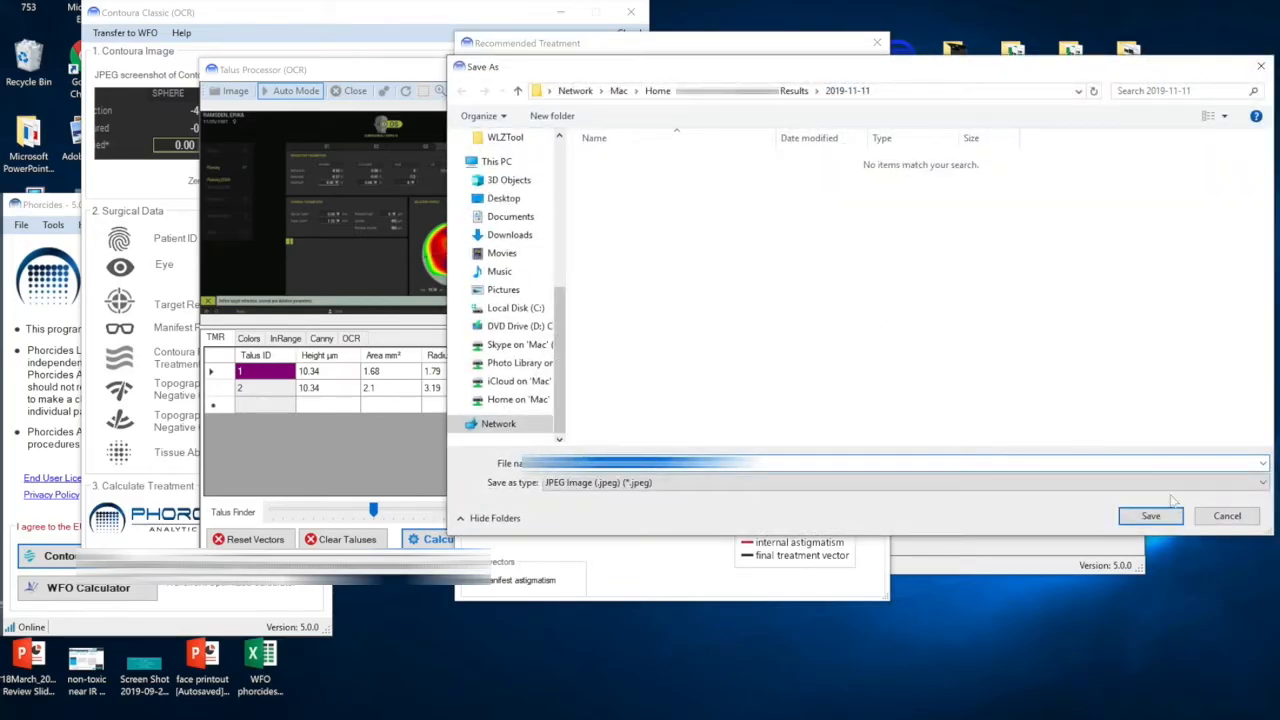
click(1170, 518)
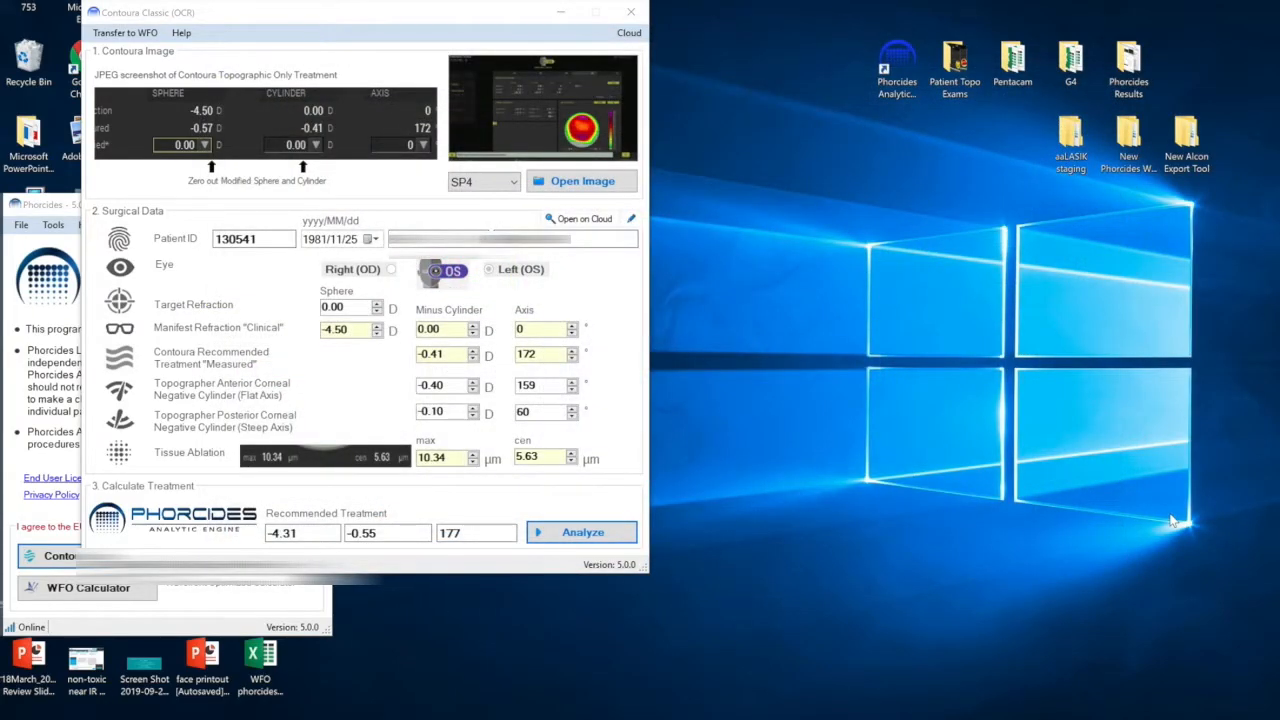
Browse the Phorcides Results folder and its 2019-11-11 subfolder for the saved files.
double_click(1129, 65)
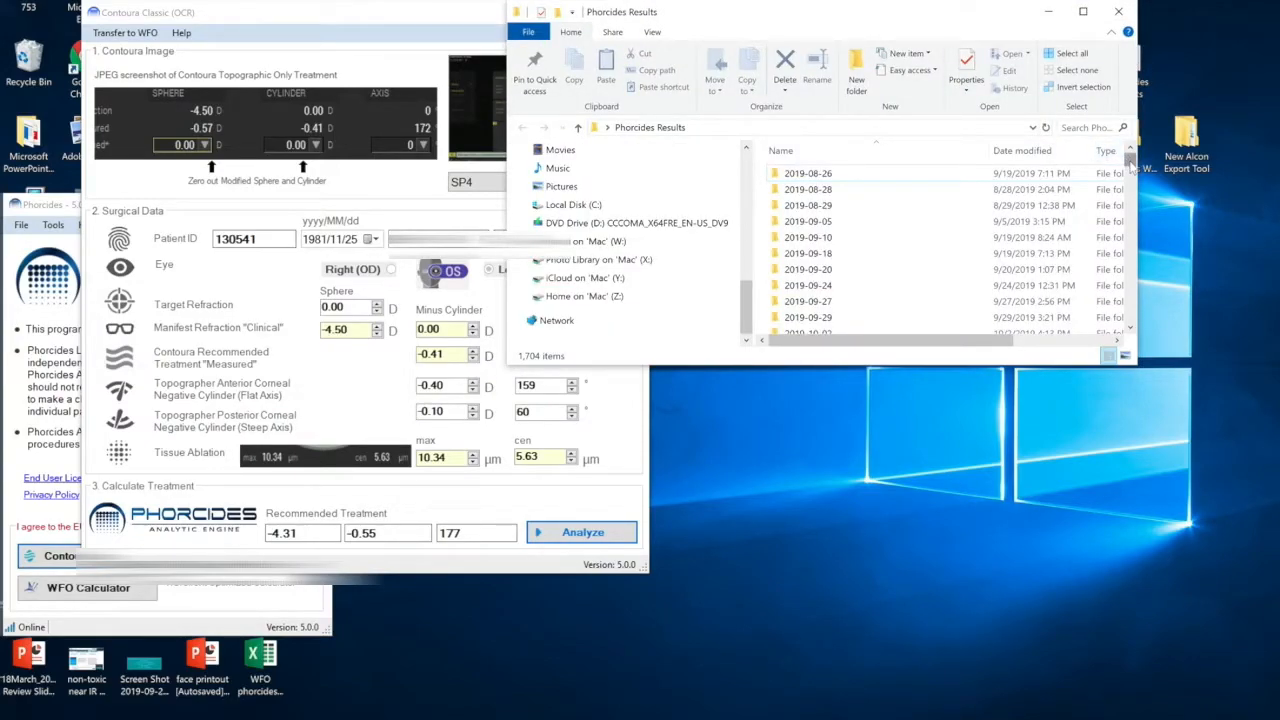
drag(1131, 166, 1130, 160)
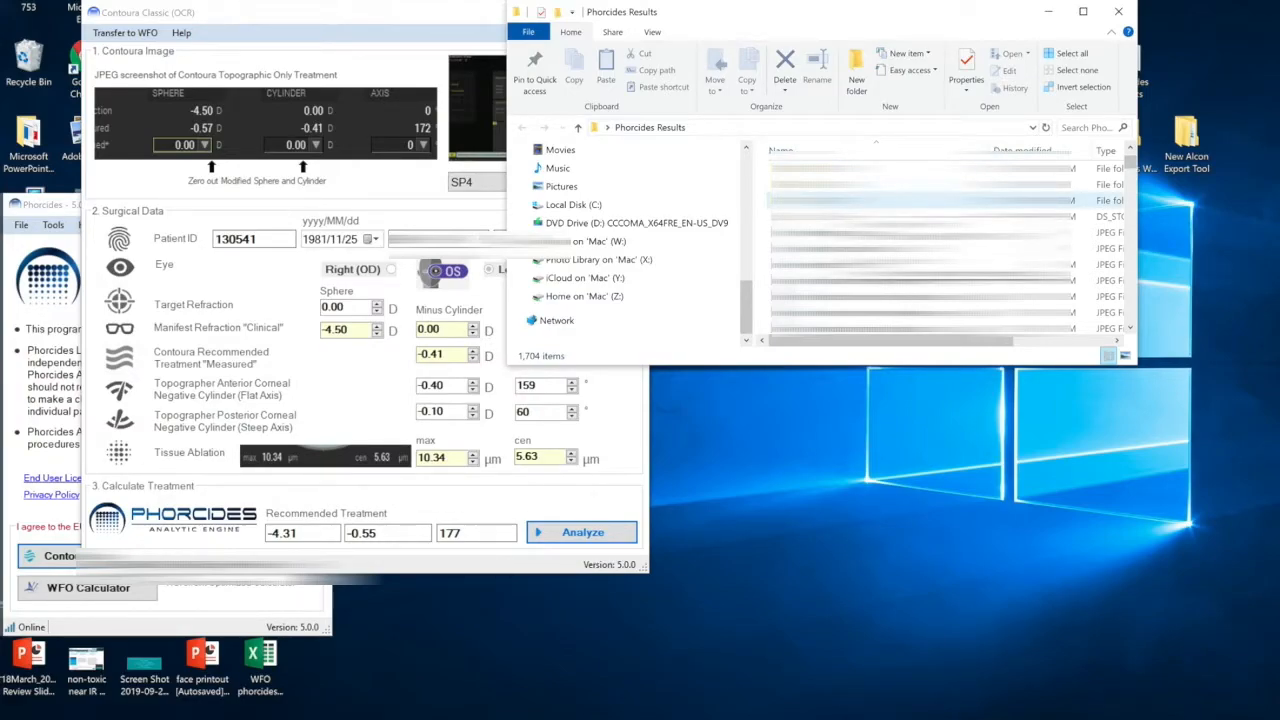
double_click(900, 200)
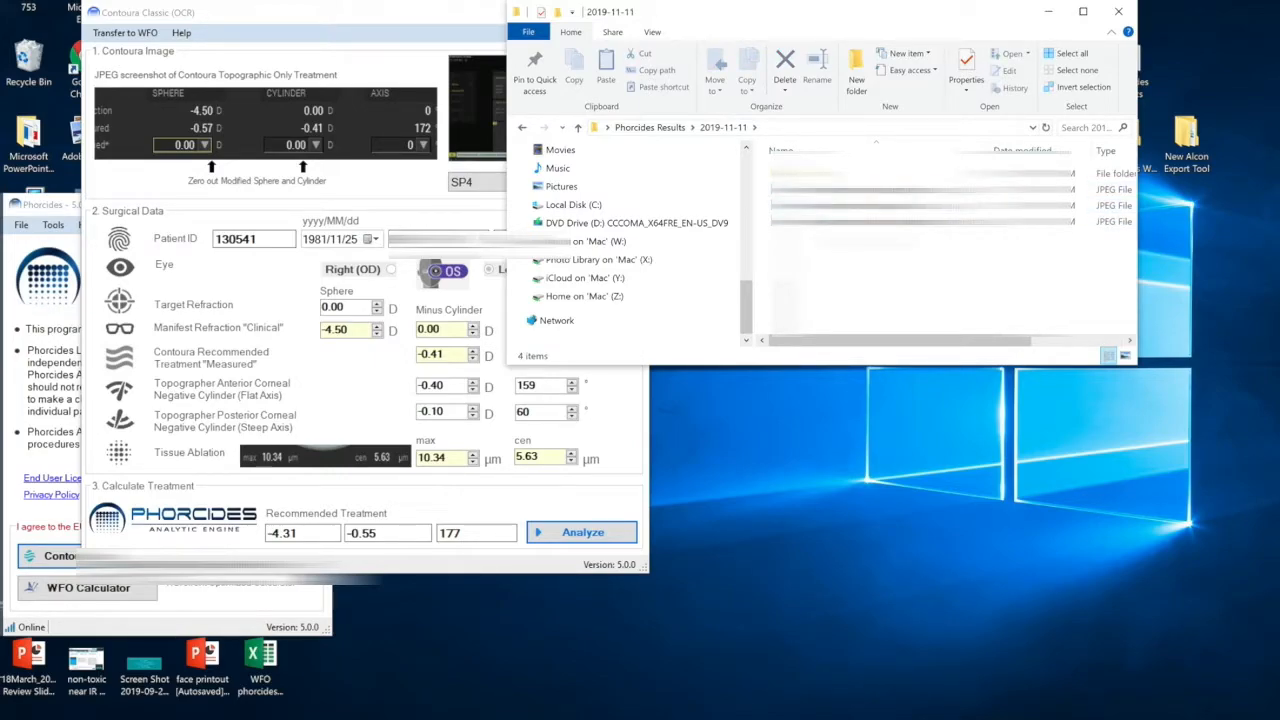
click(579, 128)
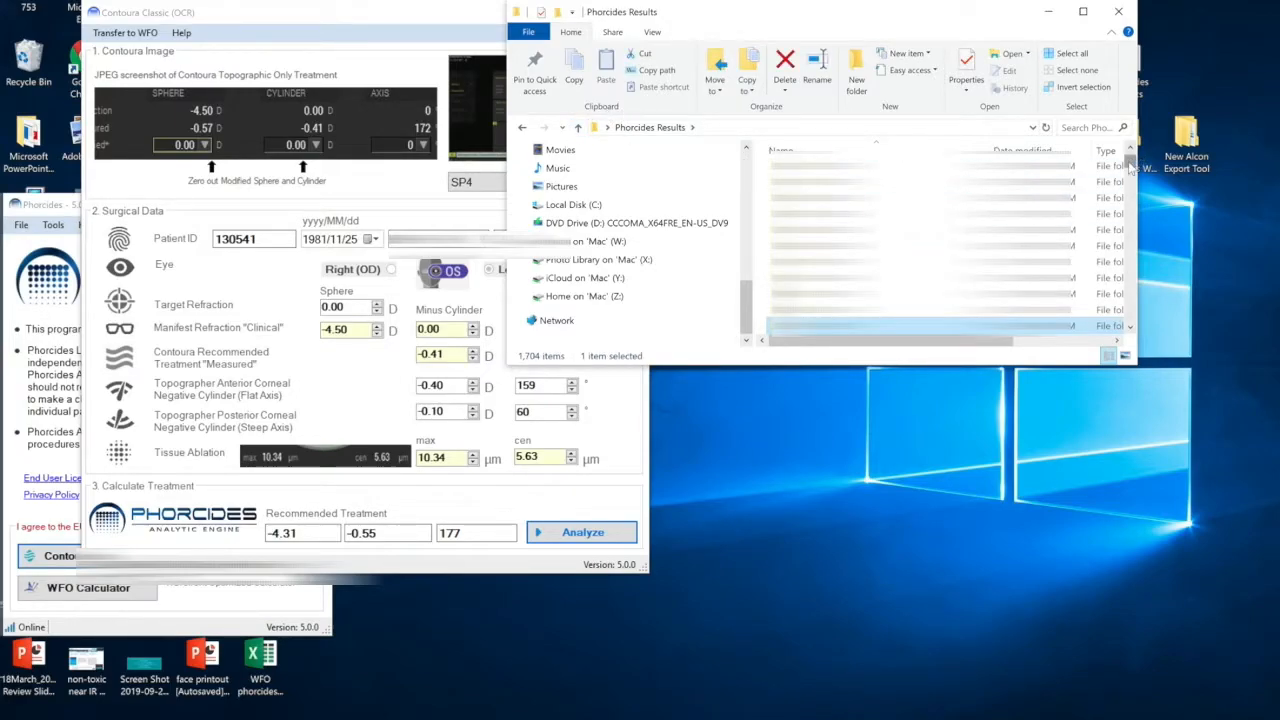
drag(1131, 165, 1129, 245)
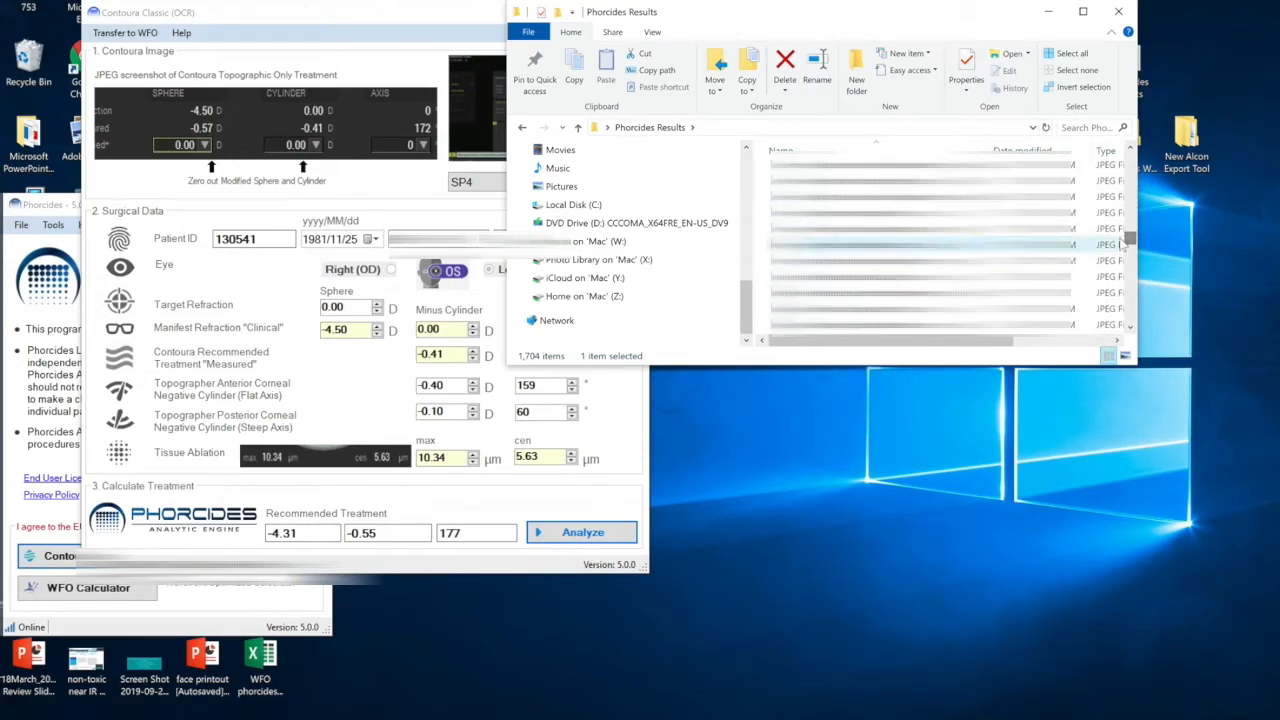
click(1048, 12)
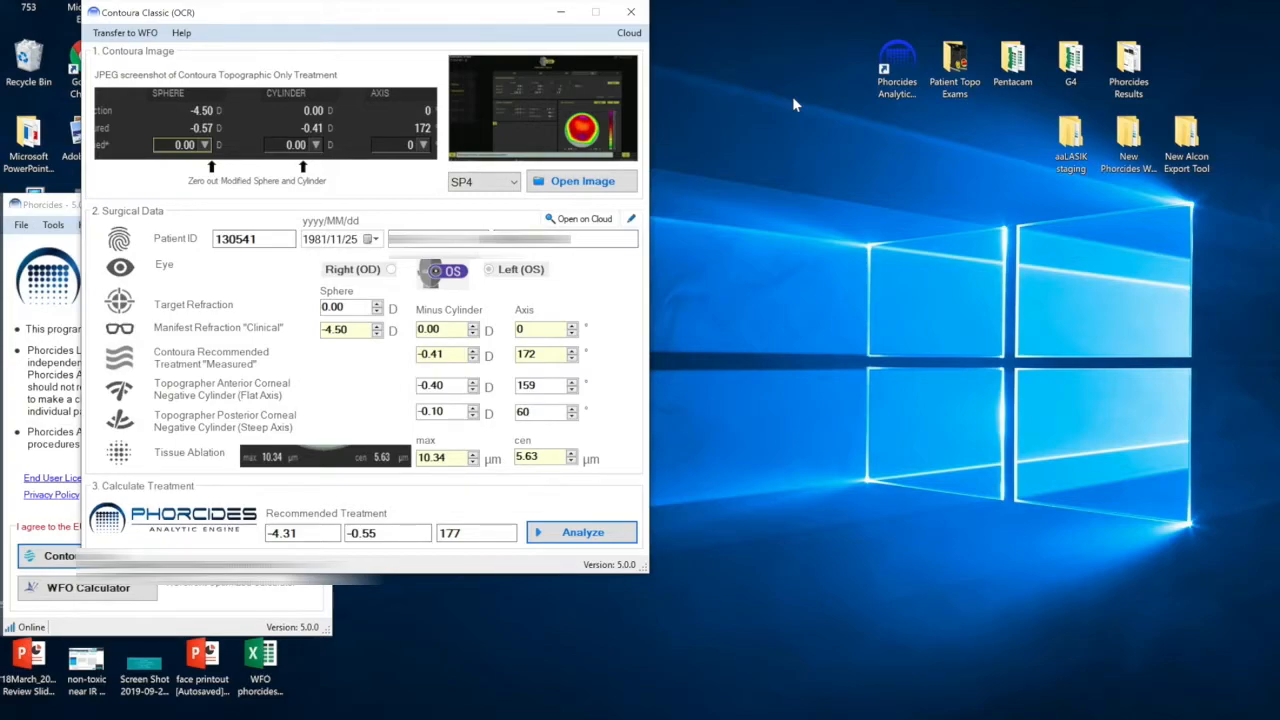
Open the cloud dashboard and go to the Events Timeline.
click(635, 37)
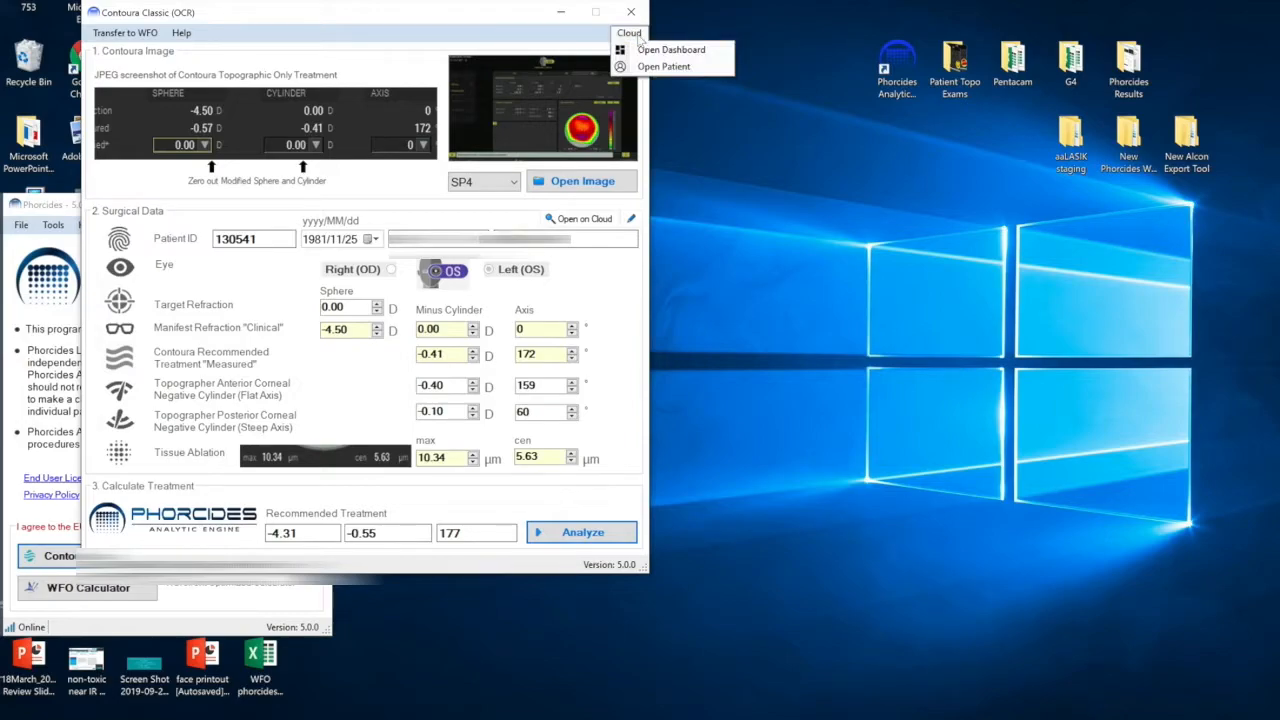
click(670, 50)
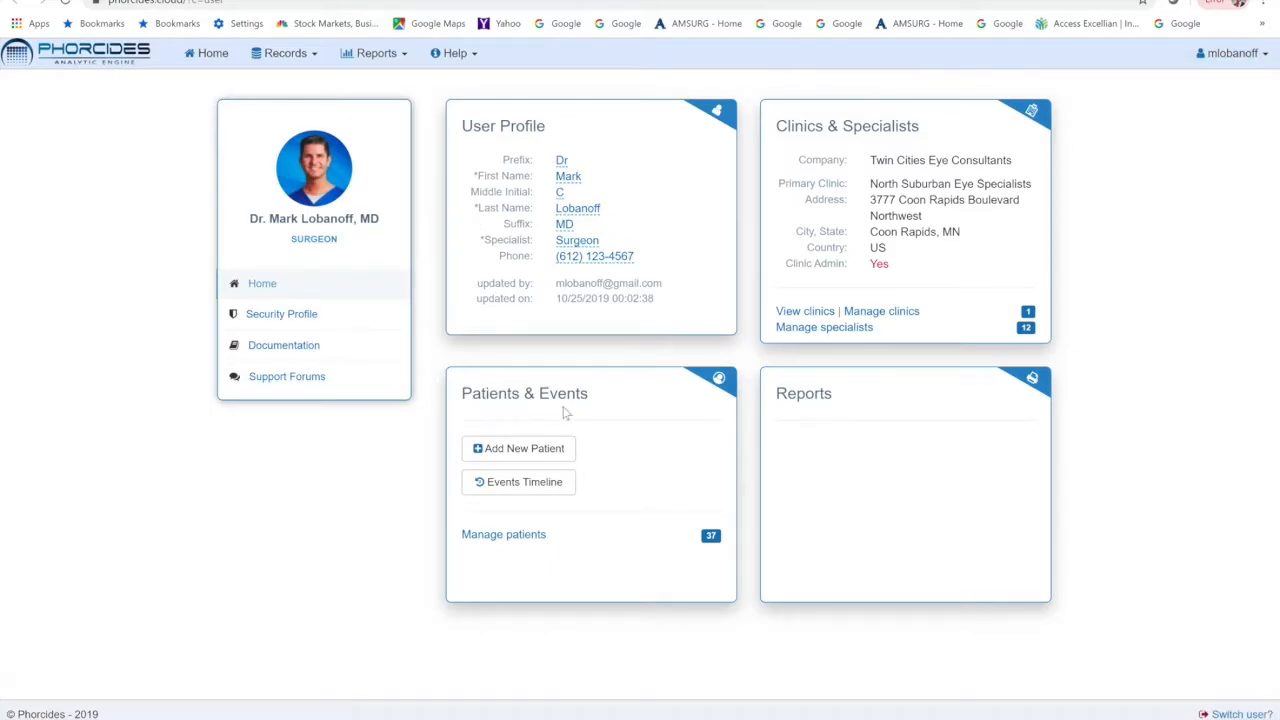
click(549, 490)
Search the event timeline for the patient by entering test.
click(222, 165)
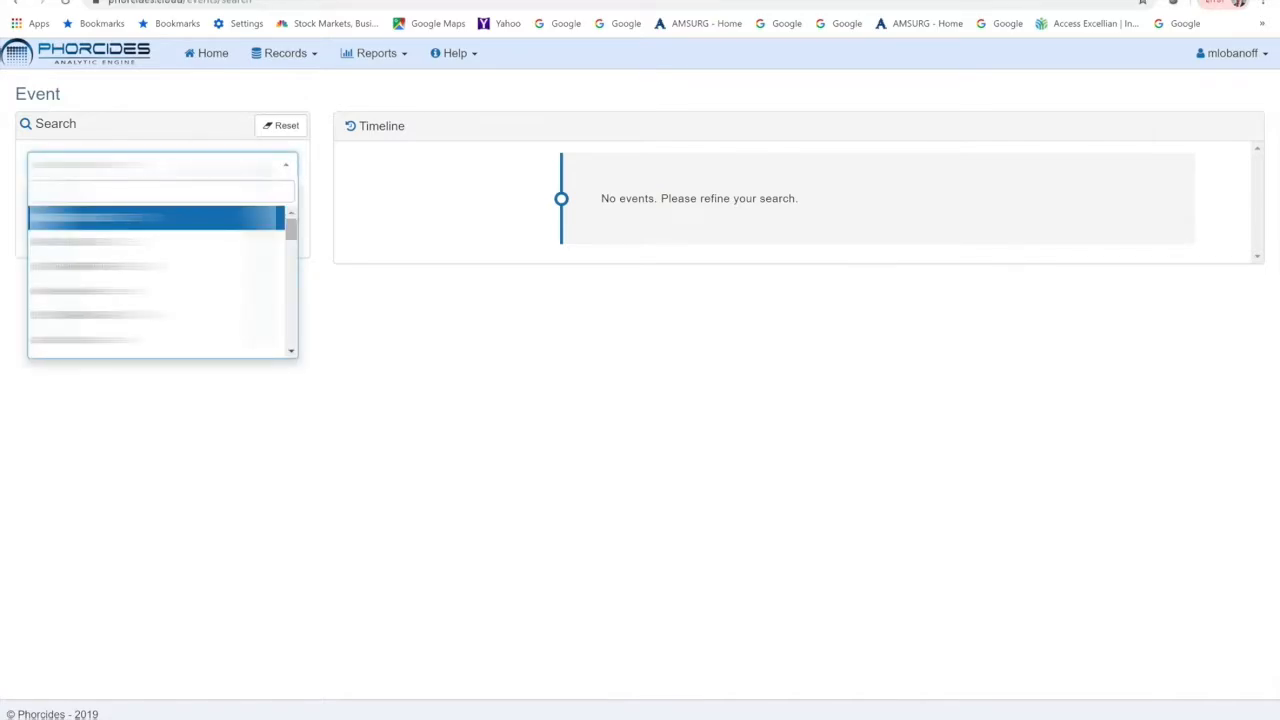
text(test)
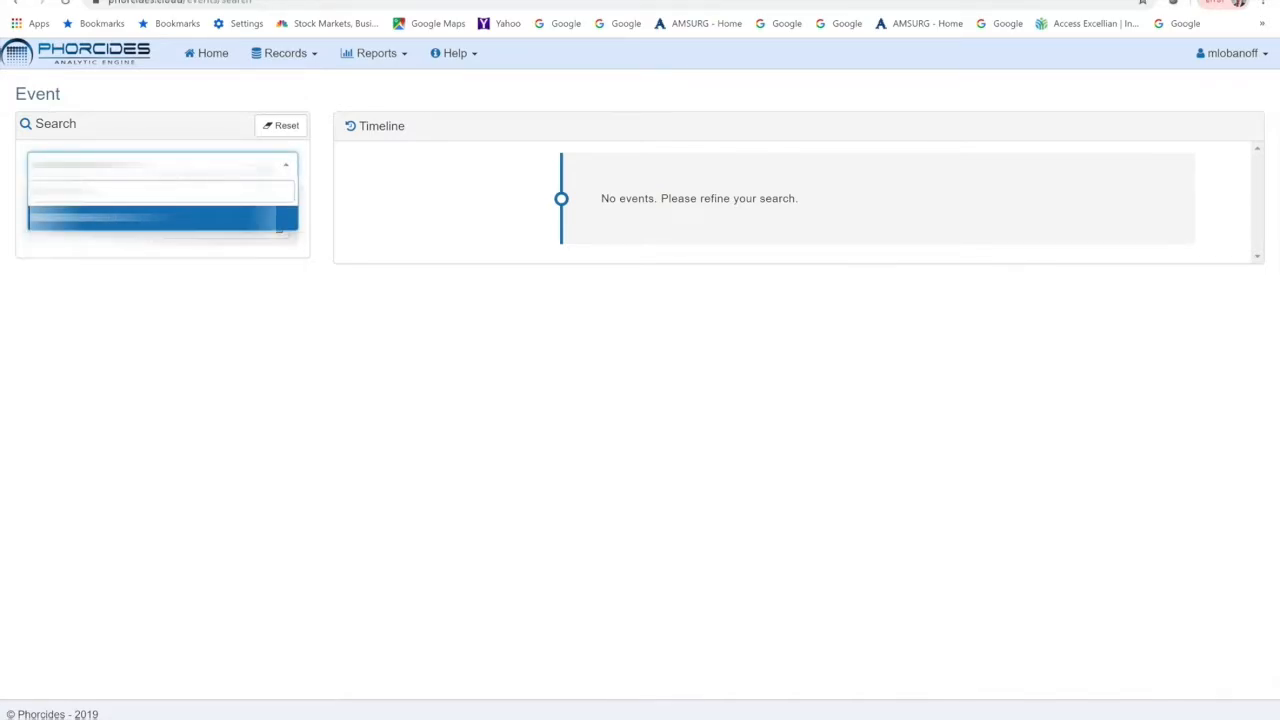
key(Return)
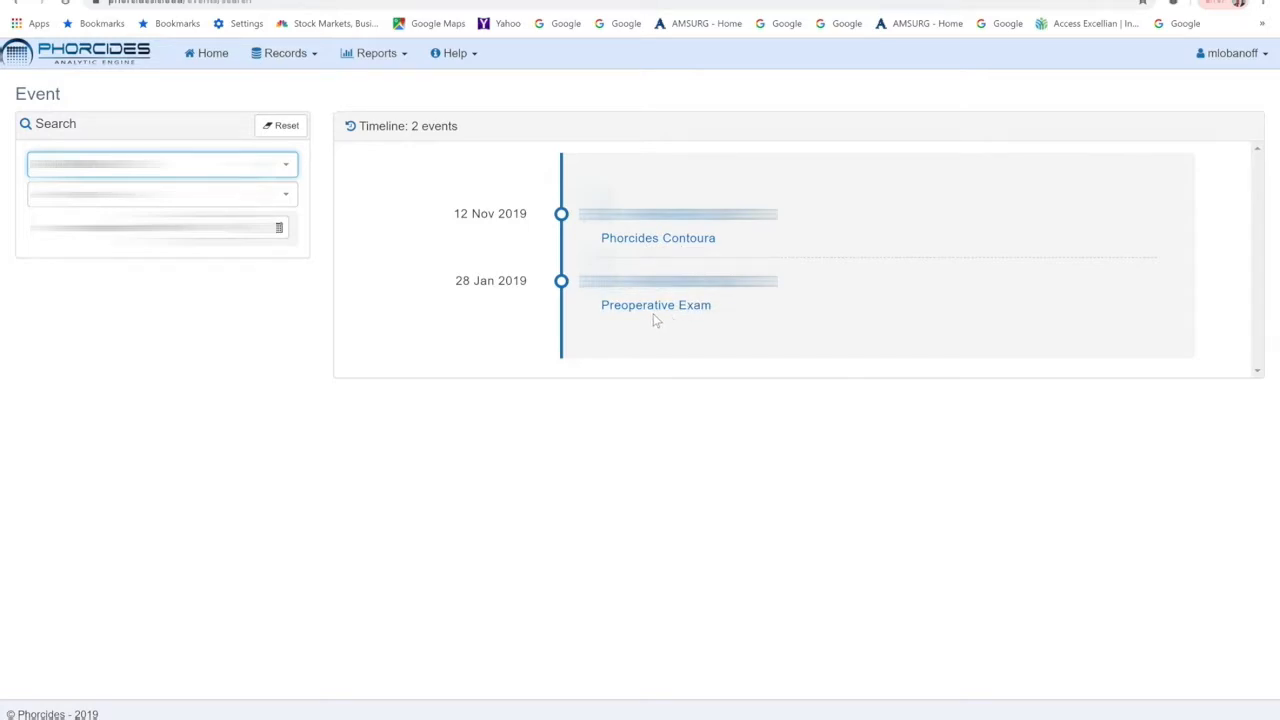
Open the 12 Nov 2019 Phorcides Contoura event and view its Alcon Planner Image.
click(624, 320)
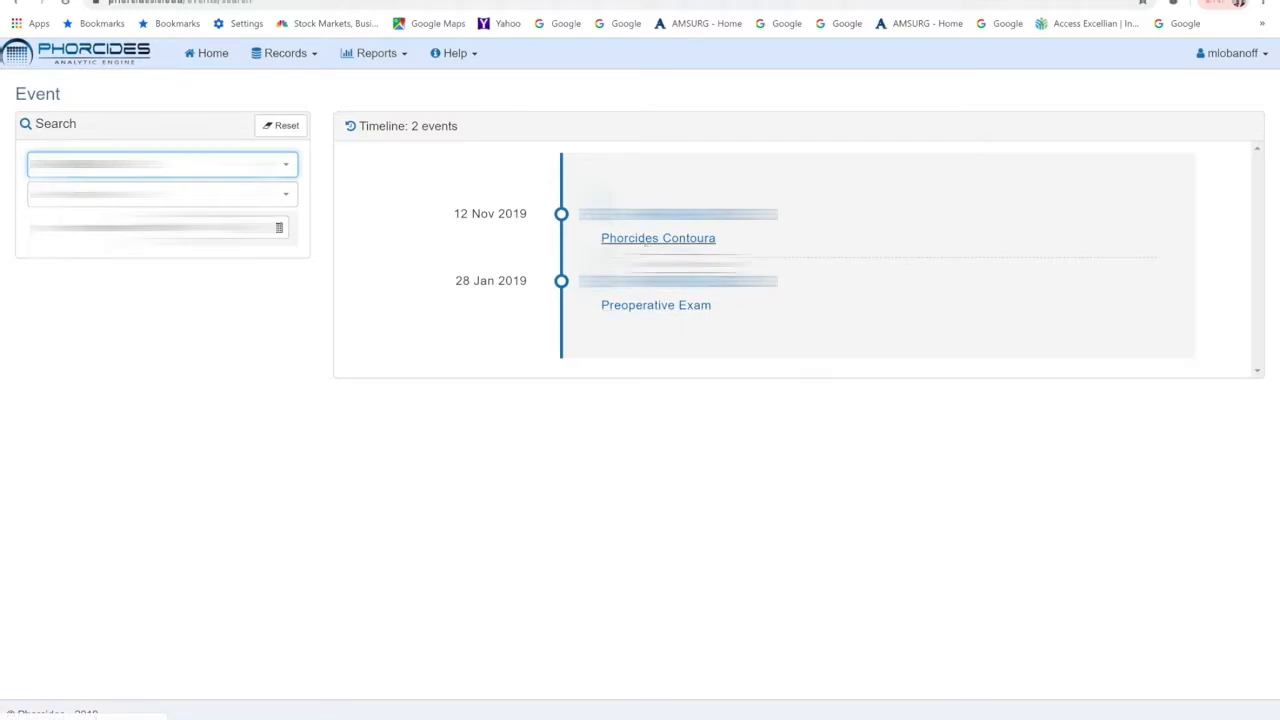
click(648, 239)
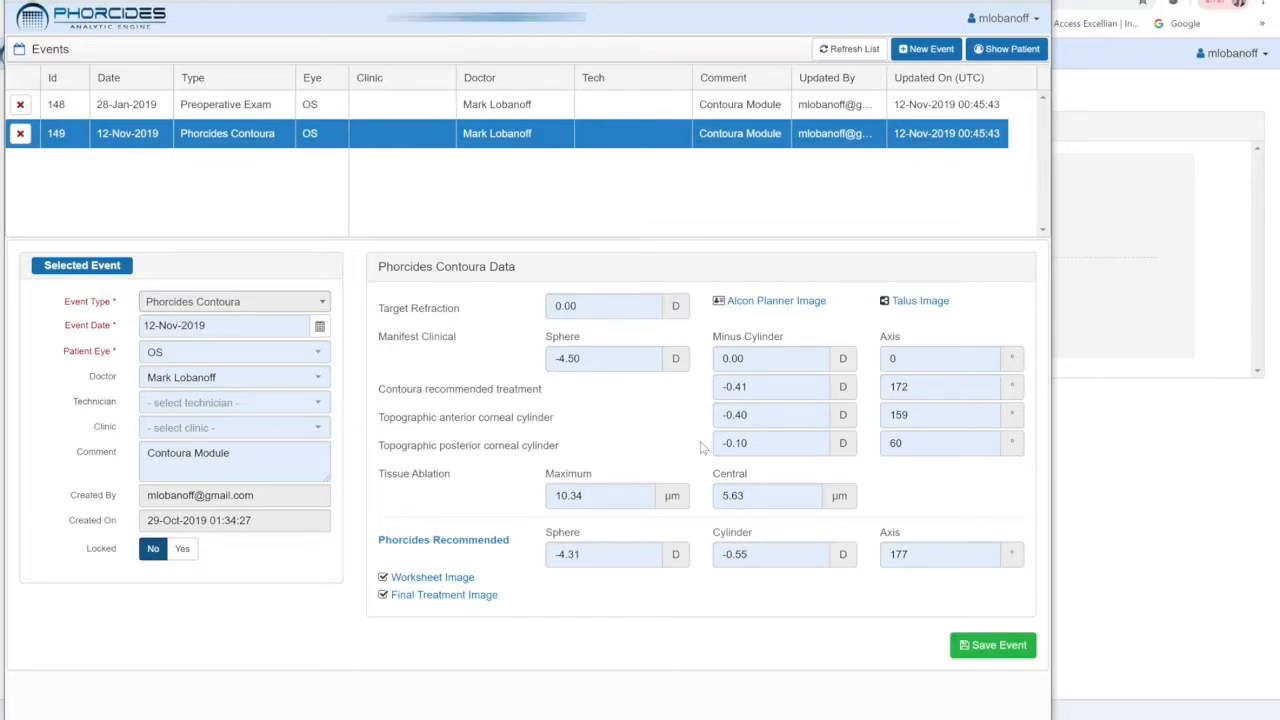
mouse_move(594, 494)
click(772, 302)
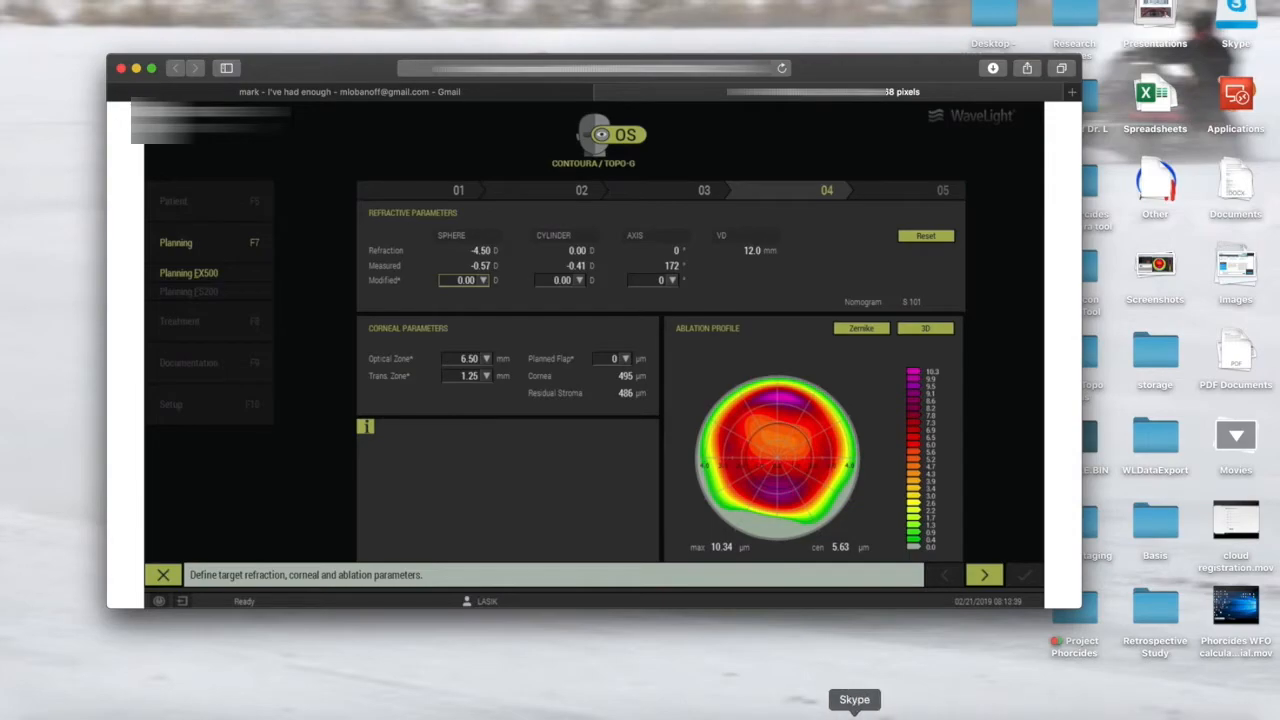
Return to the event and open its Talus Image.
click(883, 712)
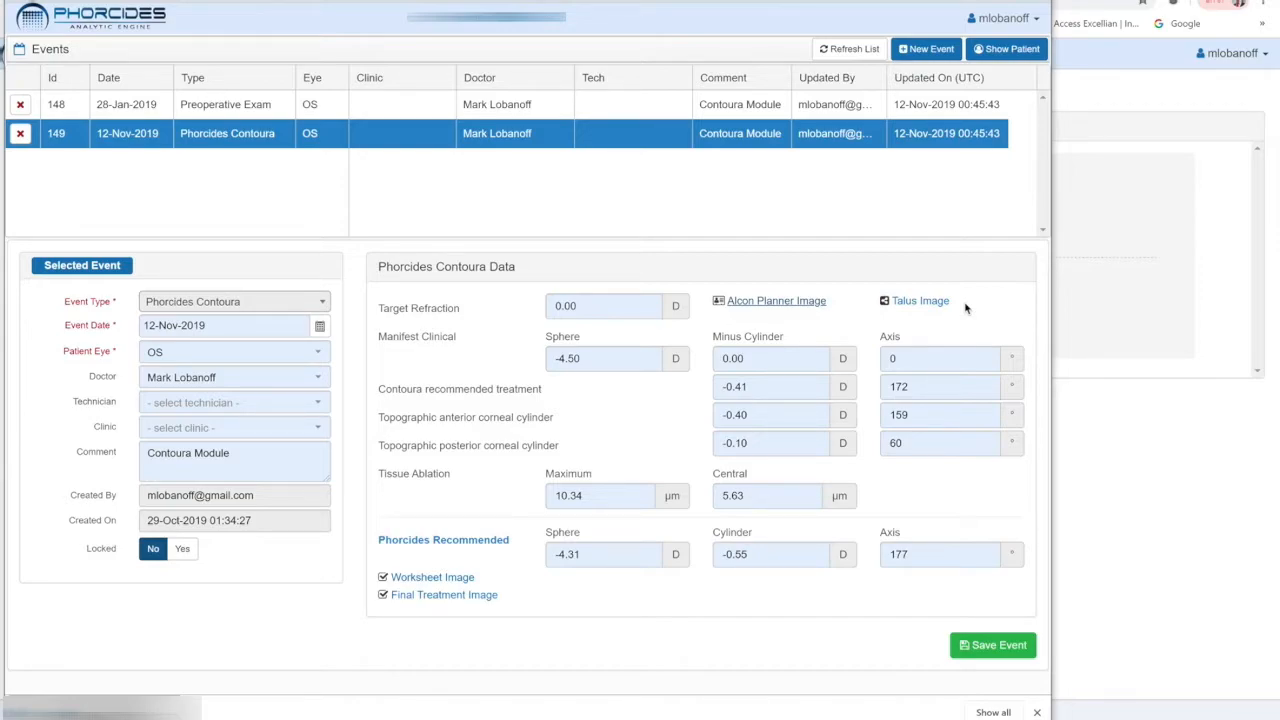
click(914, 305)
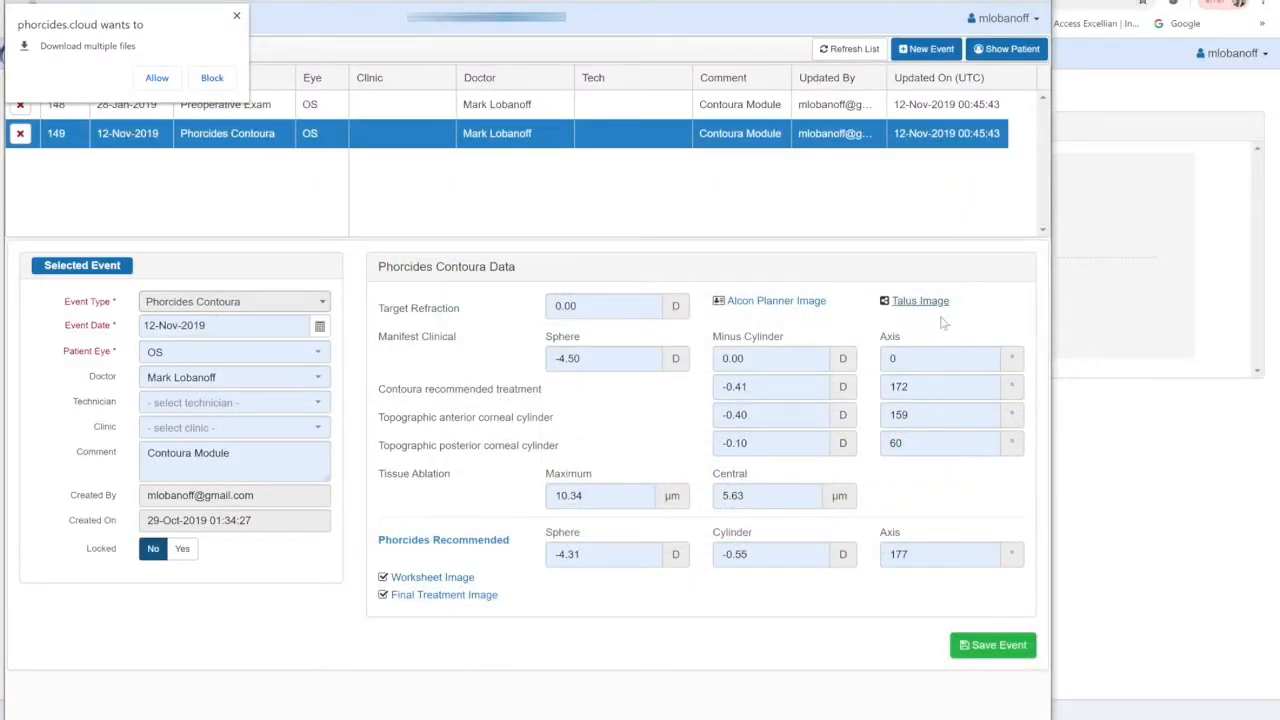
Save the event and dismiss the multiple-download prompt.
click(990, 646)
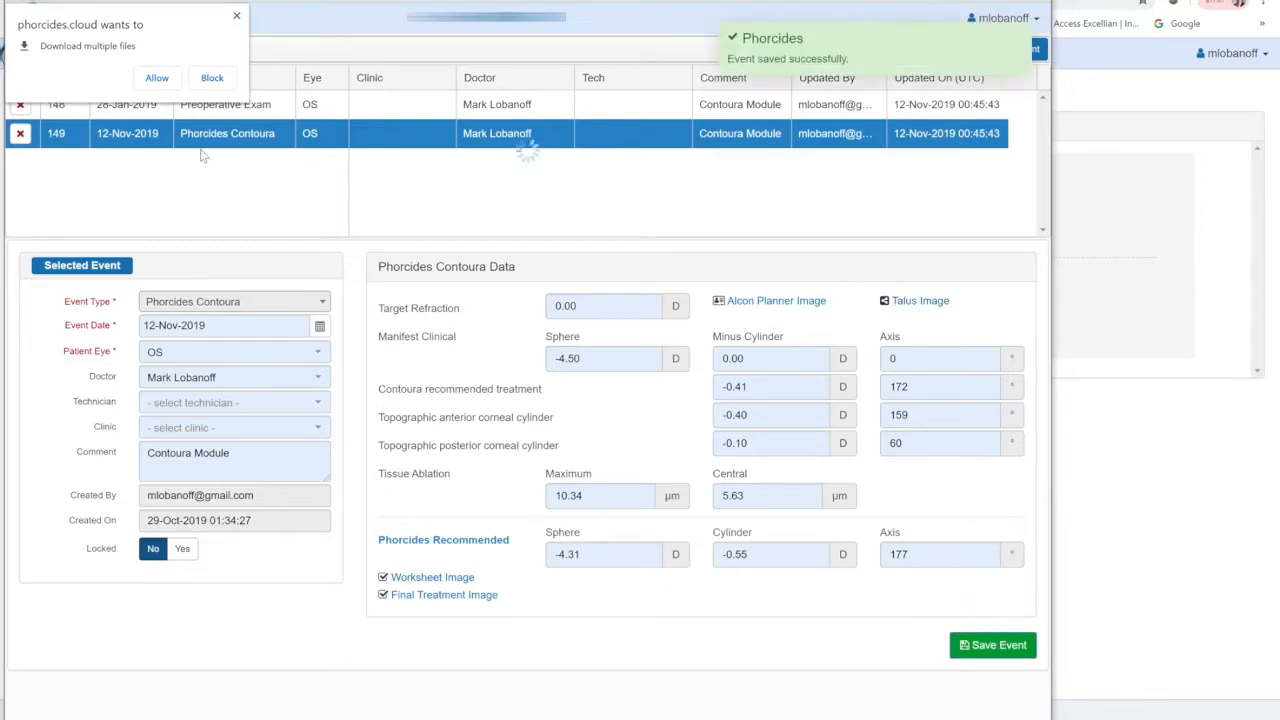
click(236, 16)
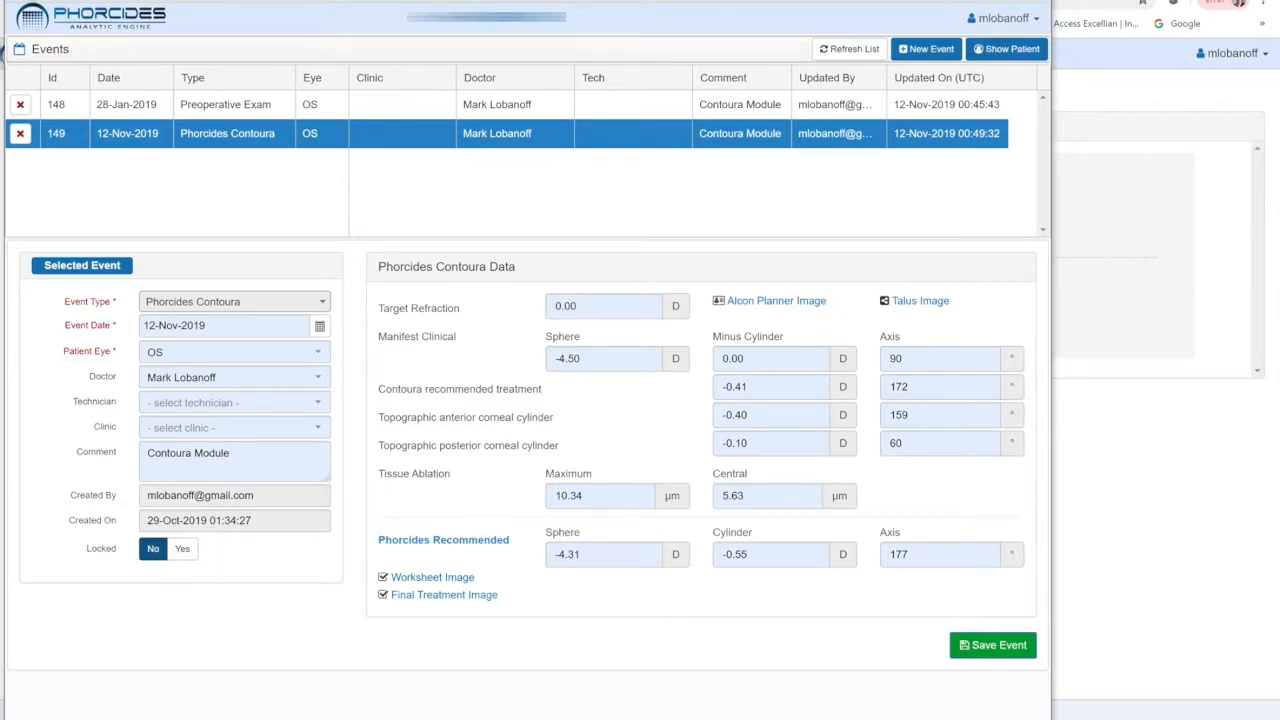
Open the 28-Jan-2019 Preoperative Exam event, set its UDVA to 0.30 | 20/40 and CDVA to 0.00 | 20/20, and save it.
drag(915, 0, 1011, 9)
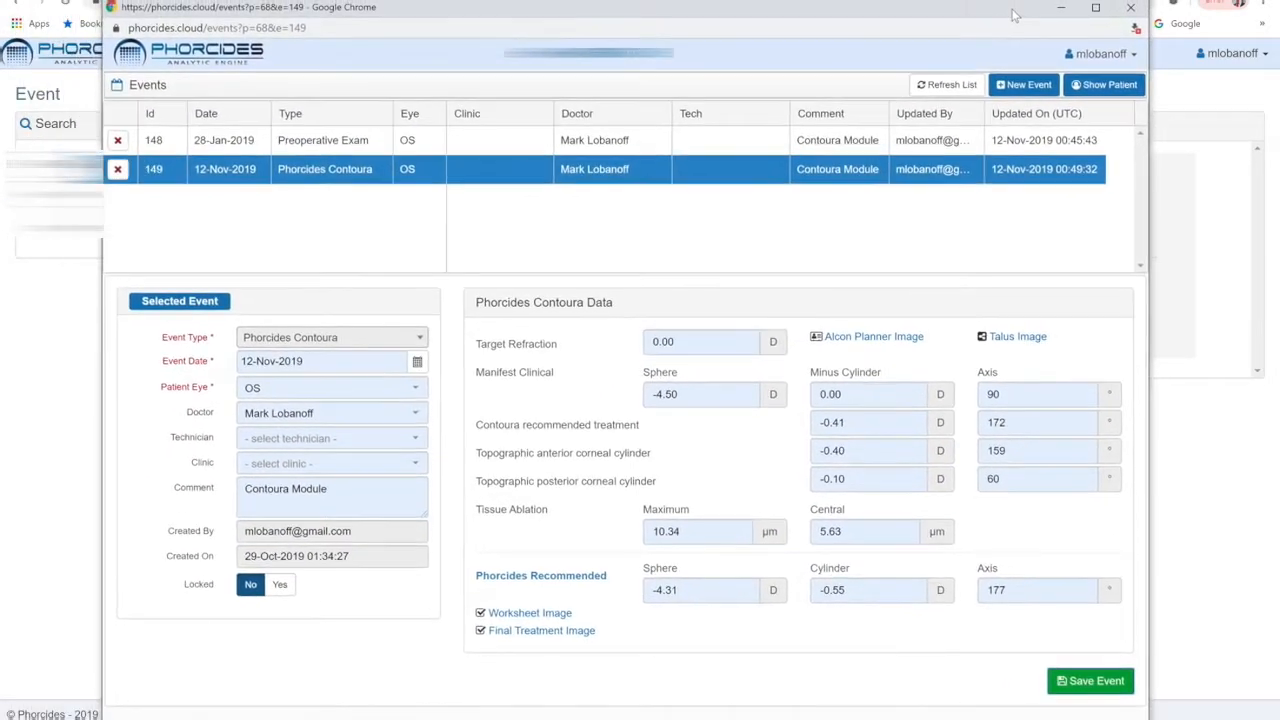
click(324, 140)
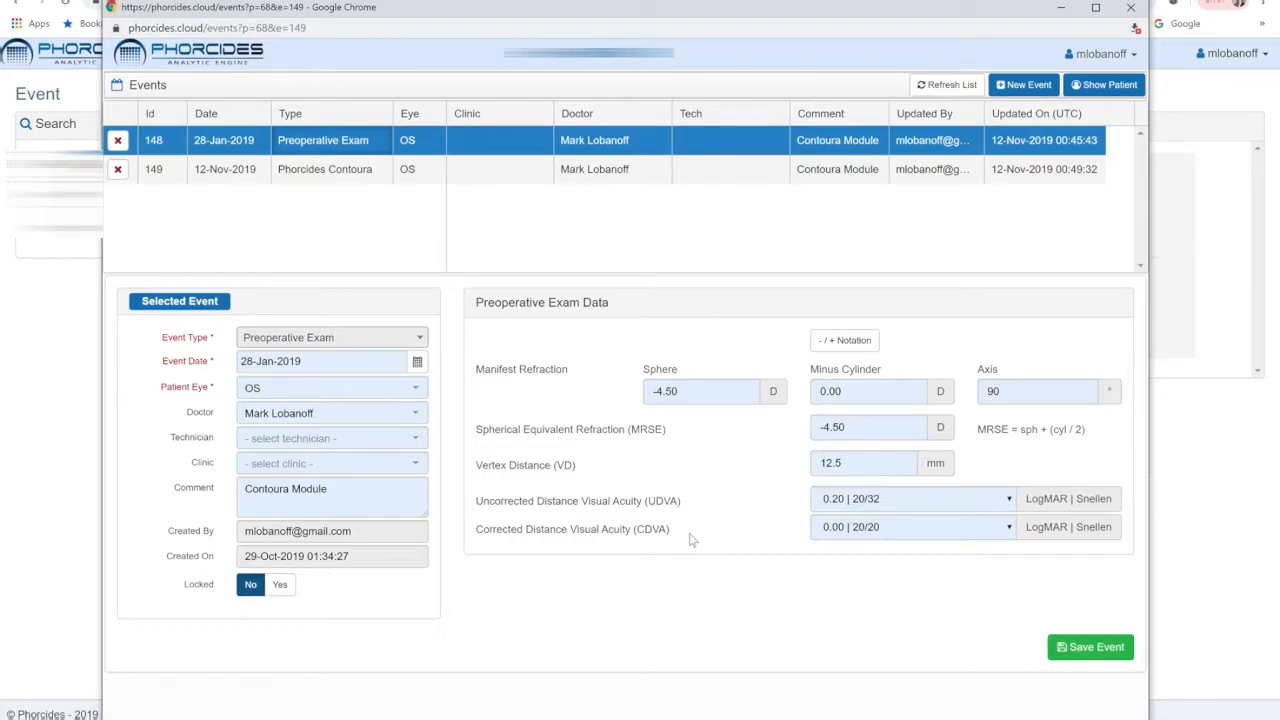
click(1009, 500)
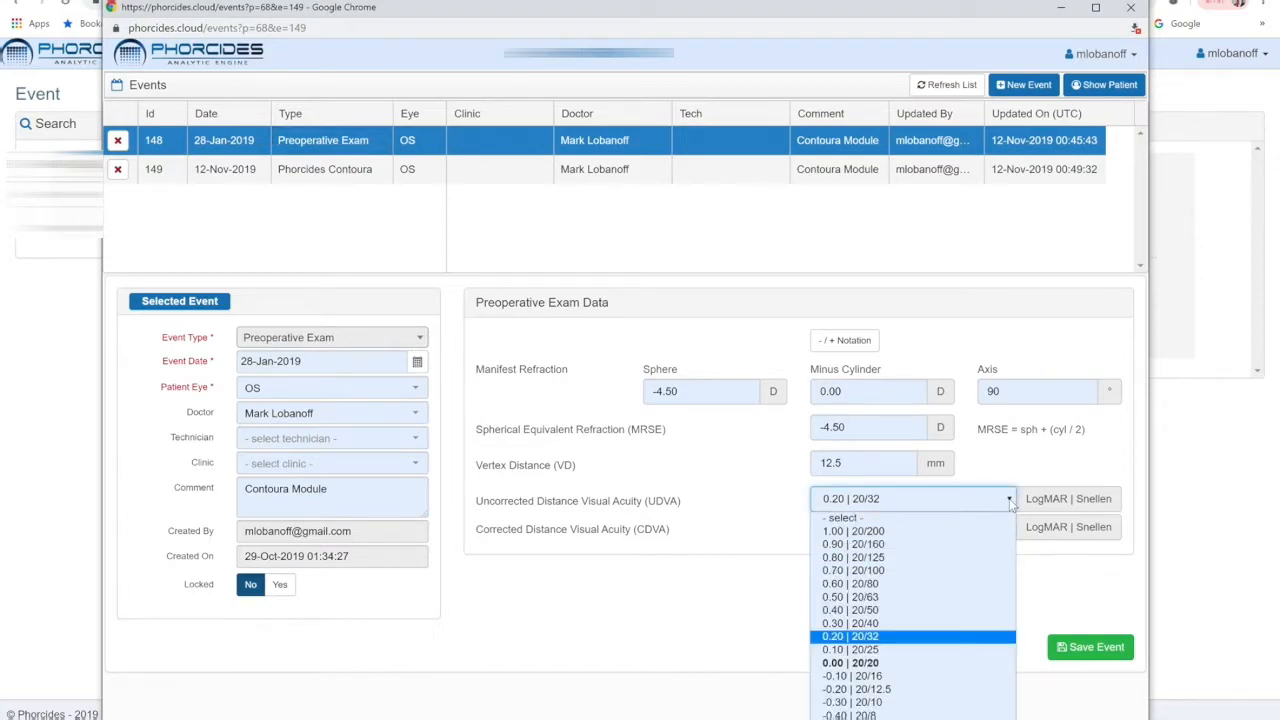
click(946, 624)
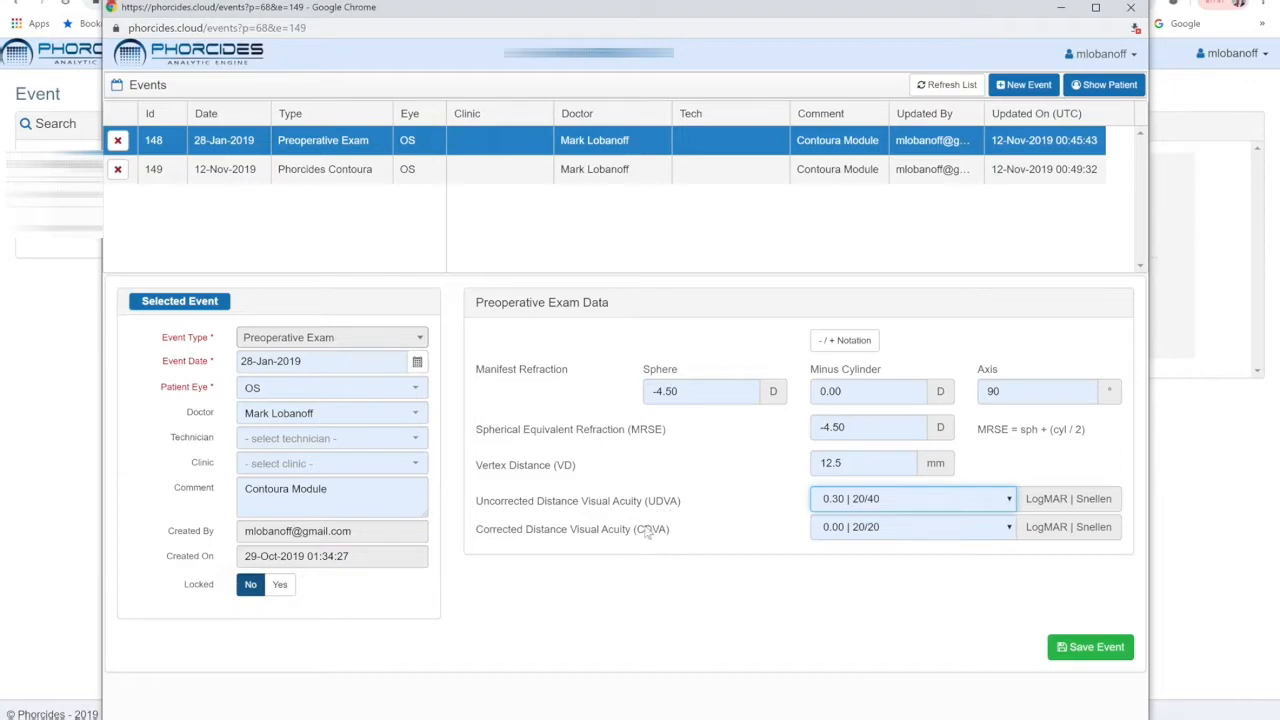
click(1009, 530)
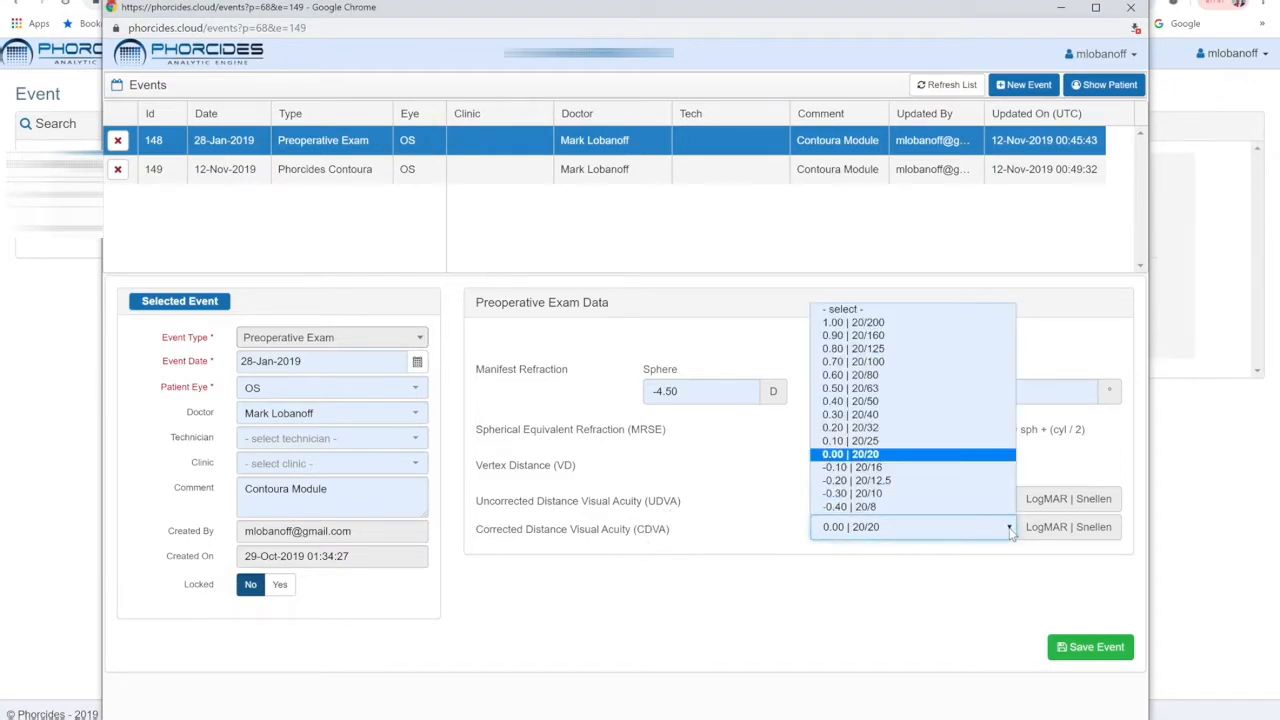
click(876, 455)
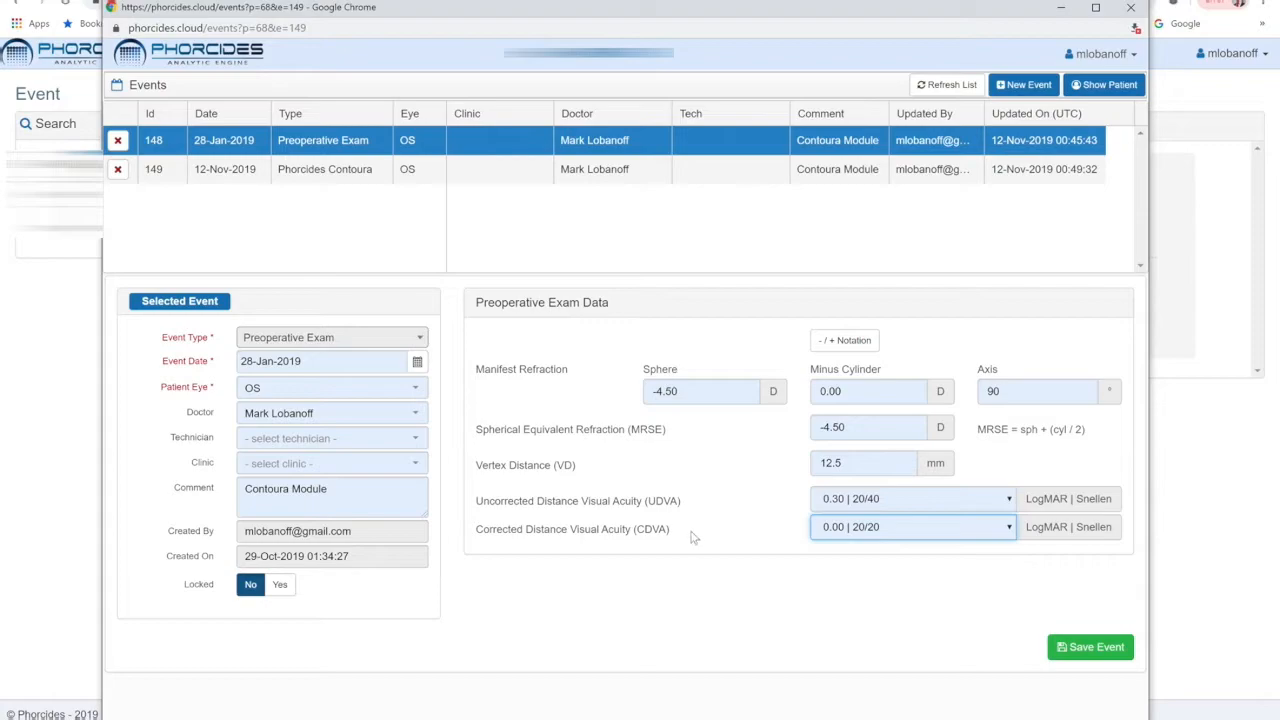
click(1082, 650)
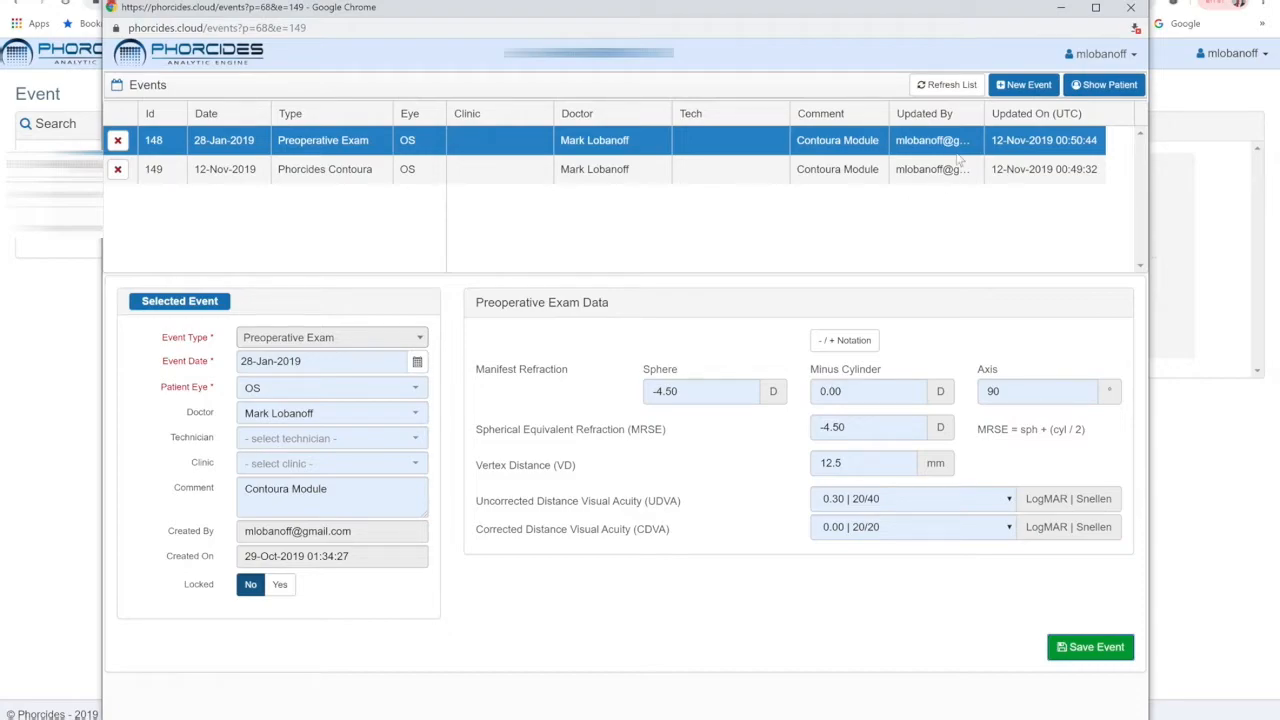
Create a new Postoperative Exam event for the OD eye.
click(1022, 85)
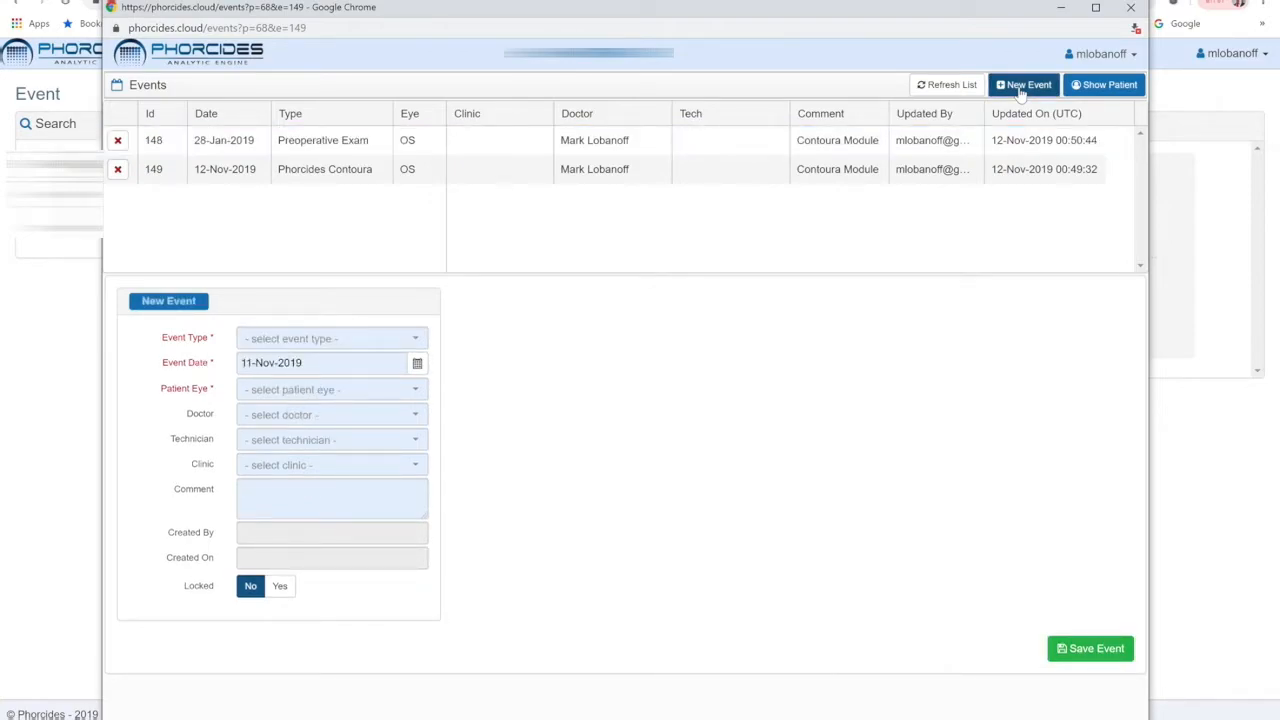
click(418, 346)
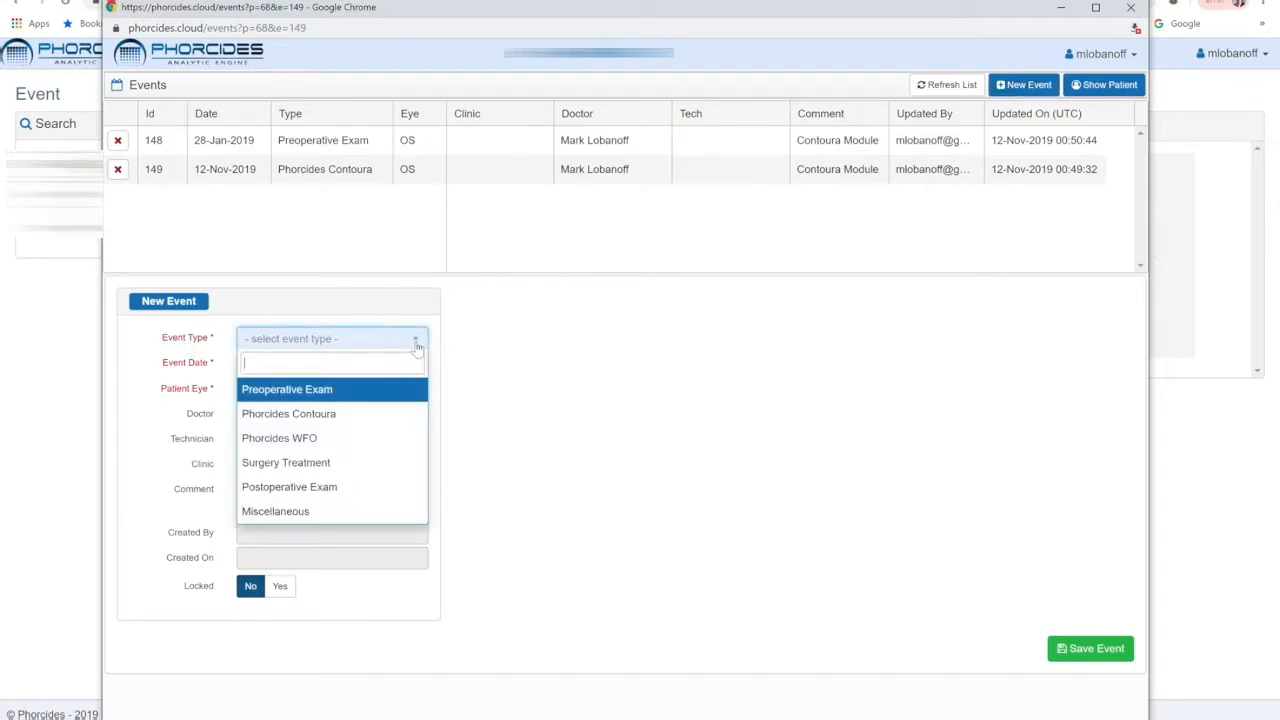
click(367, 486)
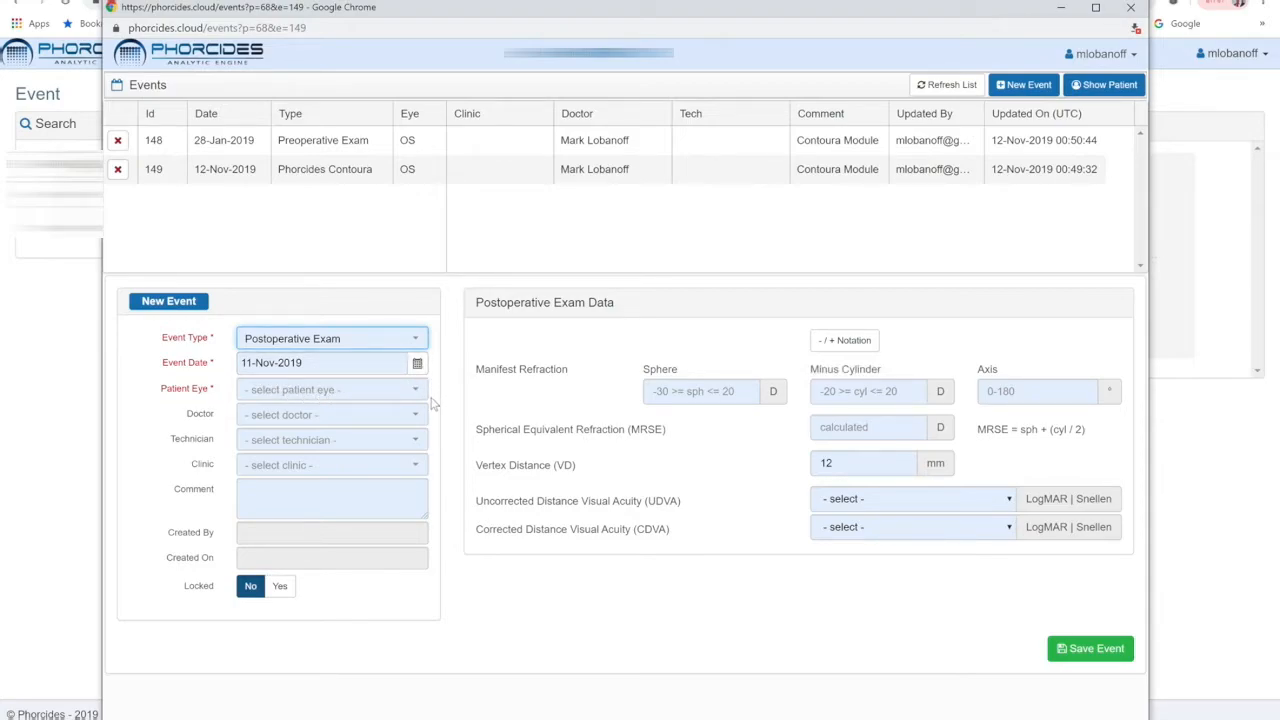
click(416, 396)
click(371, 442)
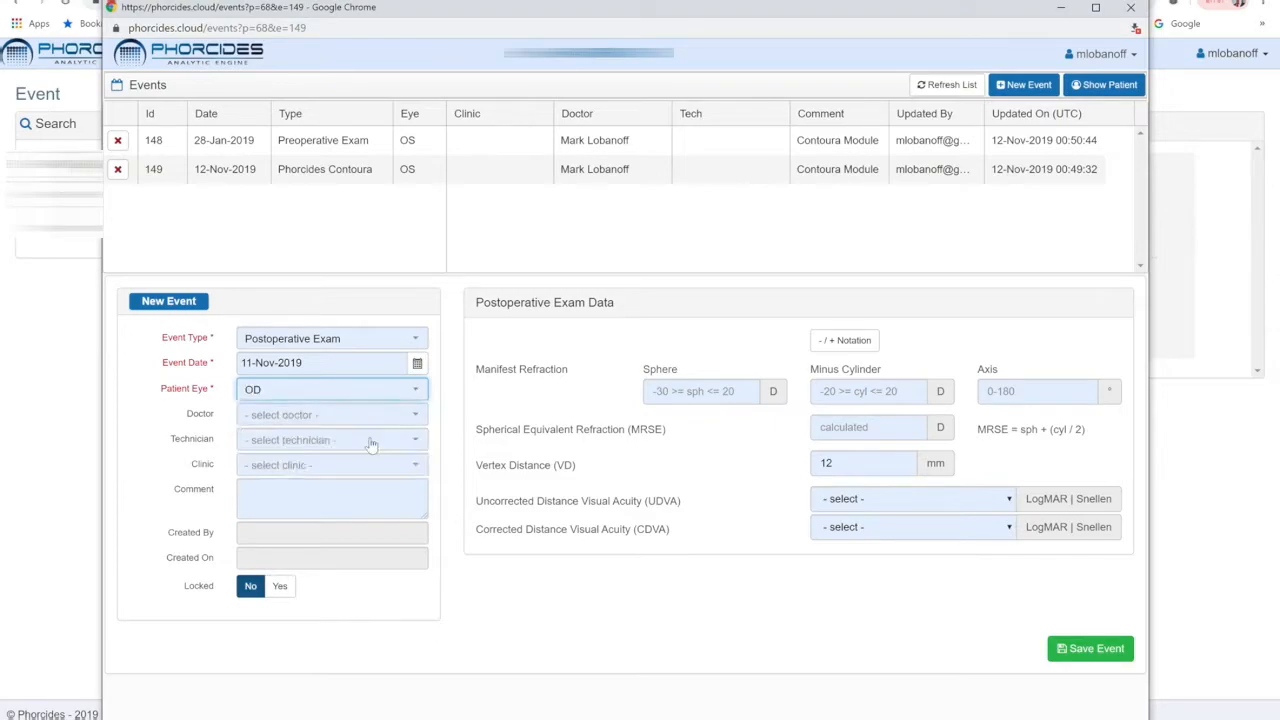
Assign the doctor, the first listed technician and the North Suburban Eye Specialists clinic to the new event.
click(416, 416)
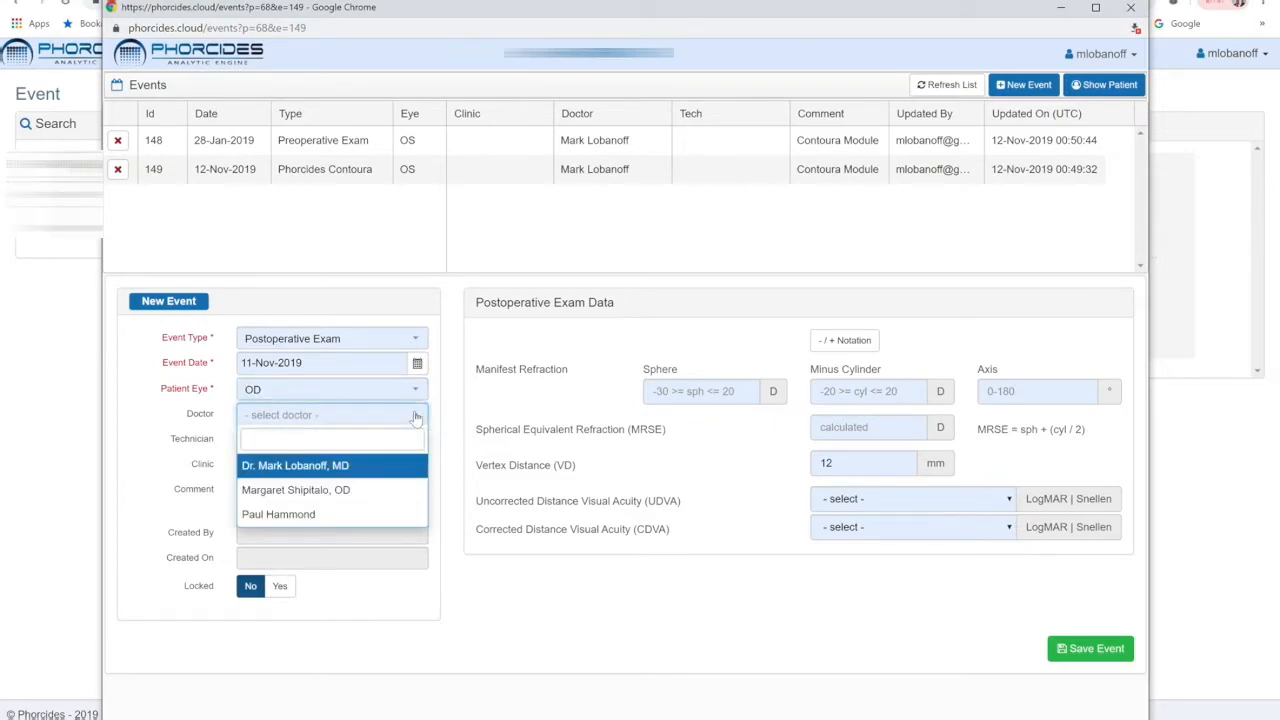
click(320, 468)
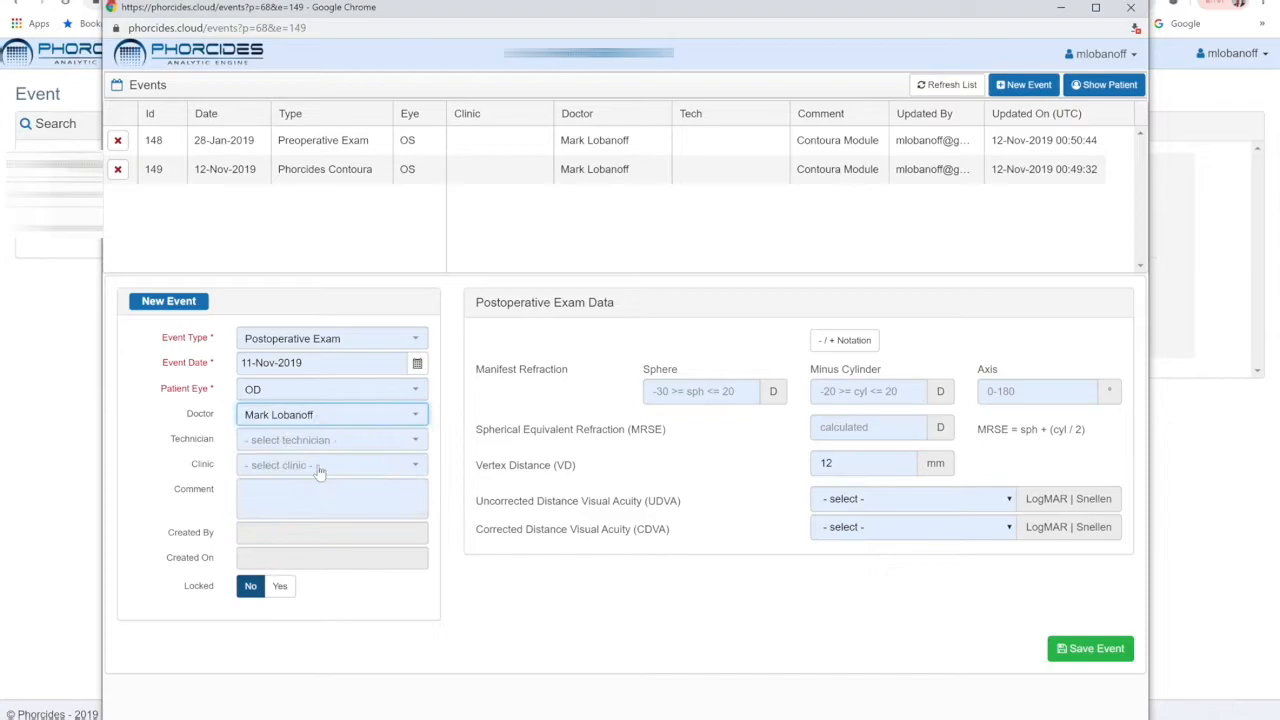
click(405, 450)
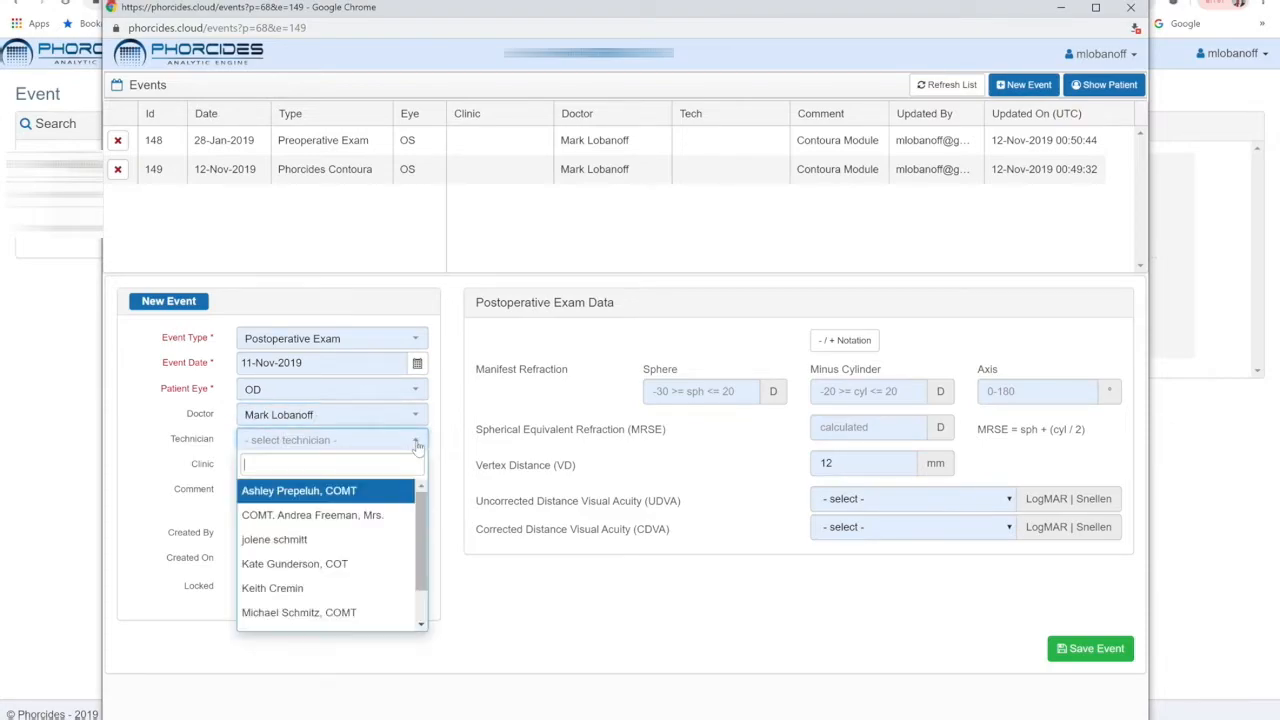
click(331, 490)
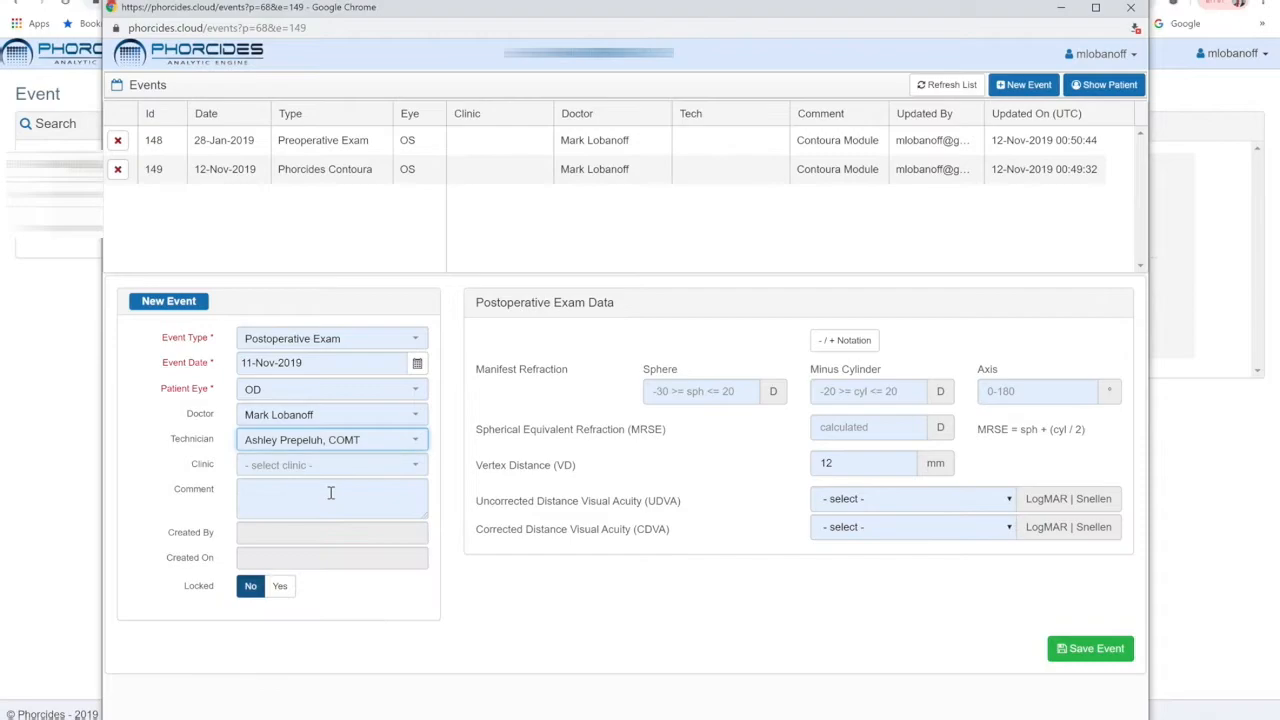
click(418, 466)
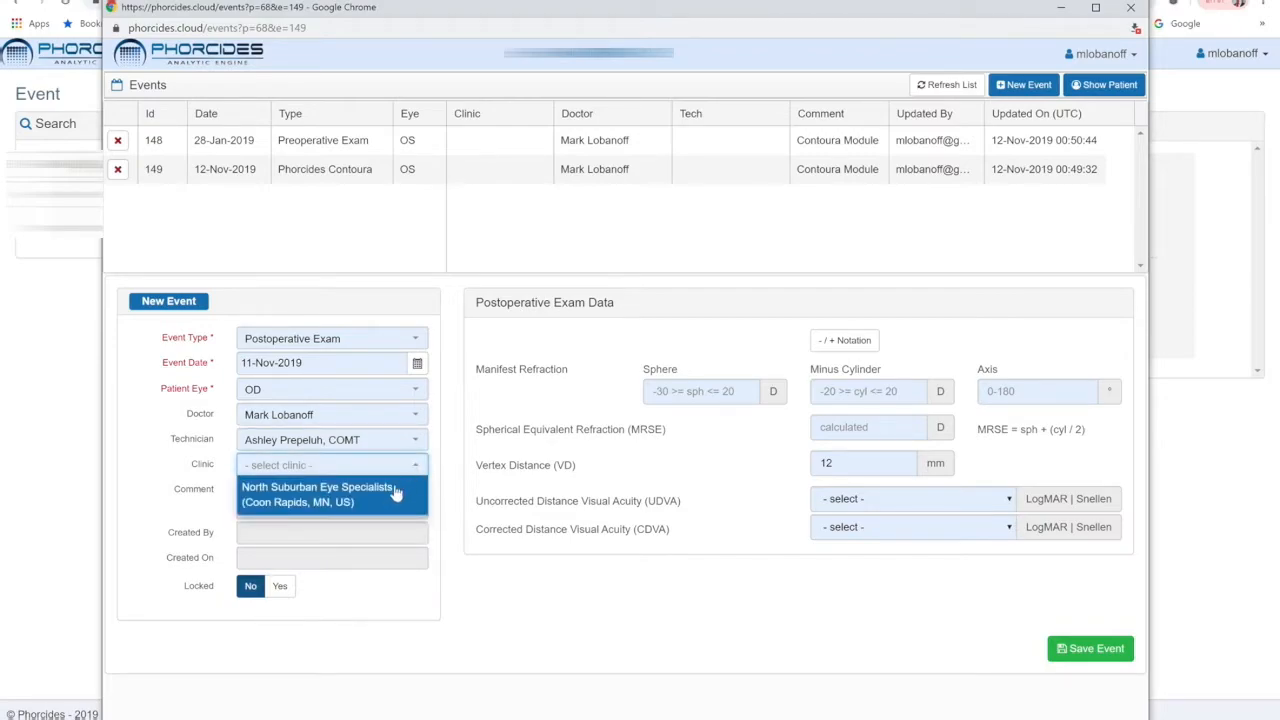
click(395, 489)
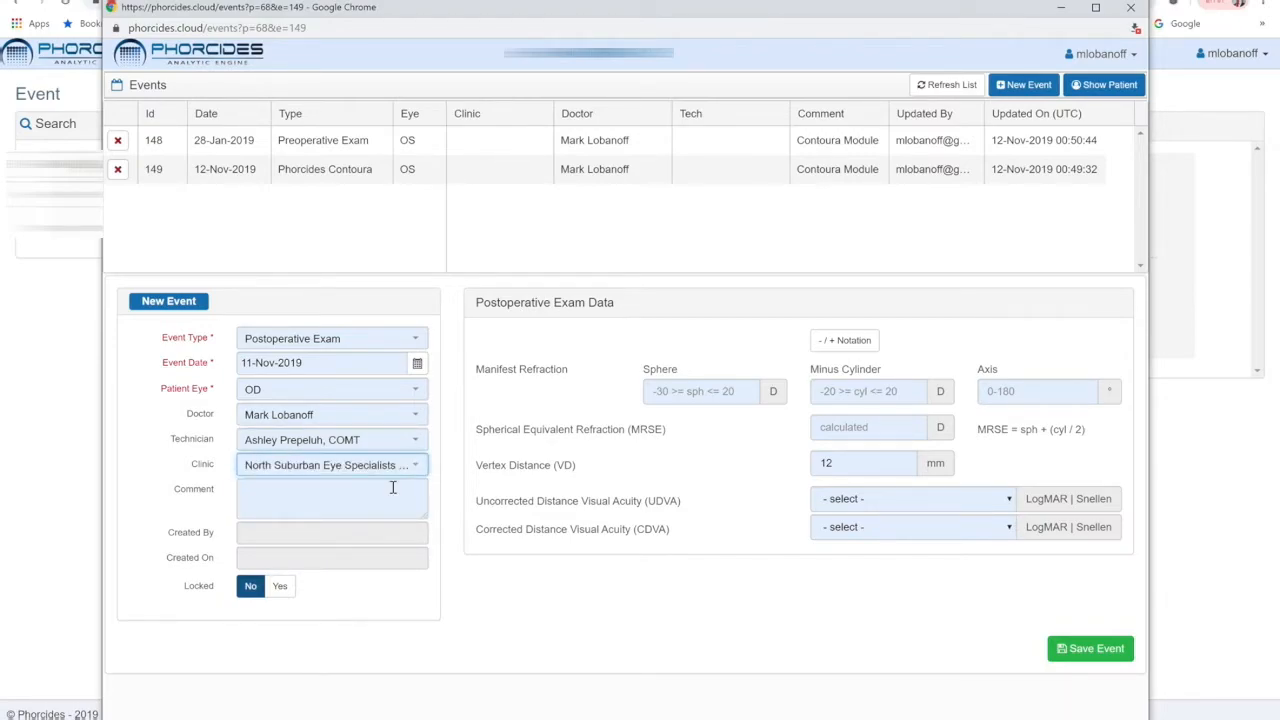
Enter the comment Excessive dry eye.
click(366, 494)
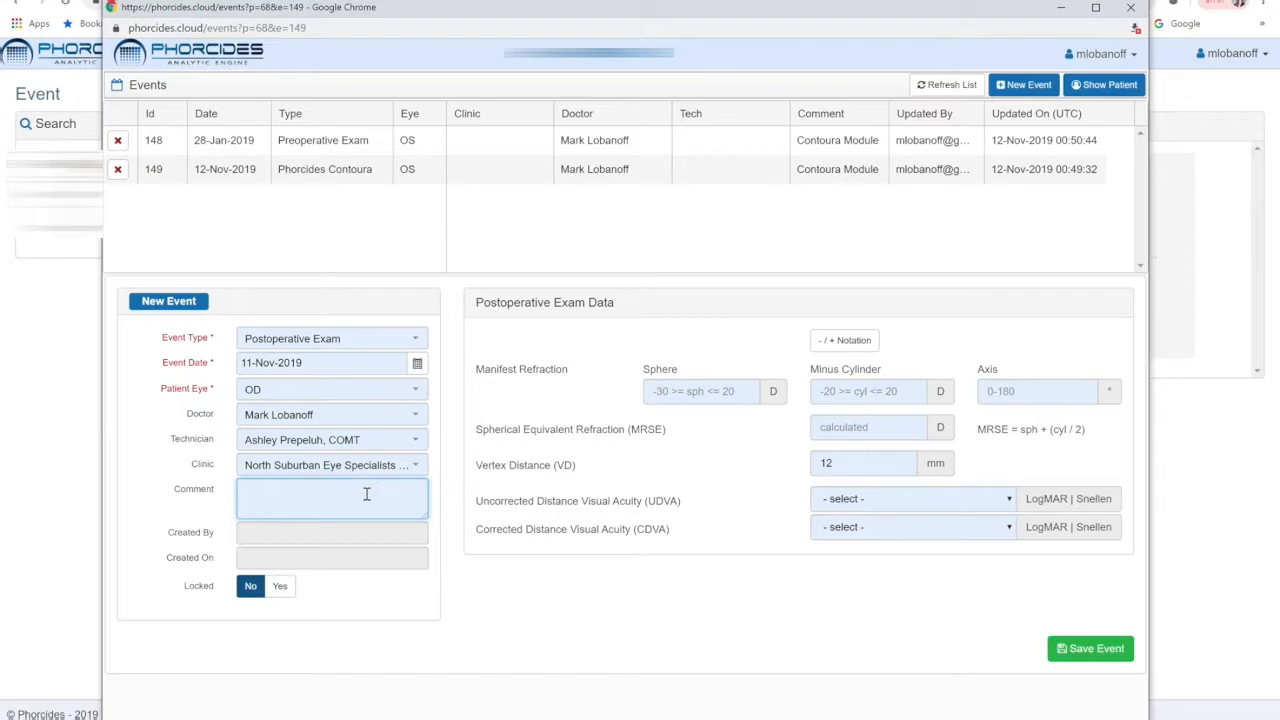
text(Ed)
text(cessive dr)
text(y eye)
Enter the manifest refraction as sphere -0.25, cylinder 0, axis 0, and set vertex distance to 12.5 mm.
click(713, 391)
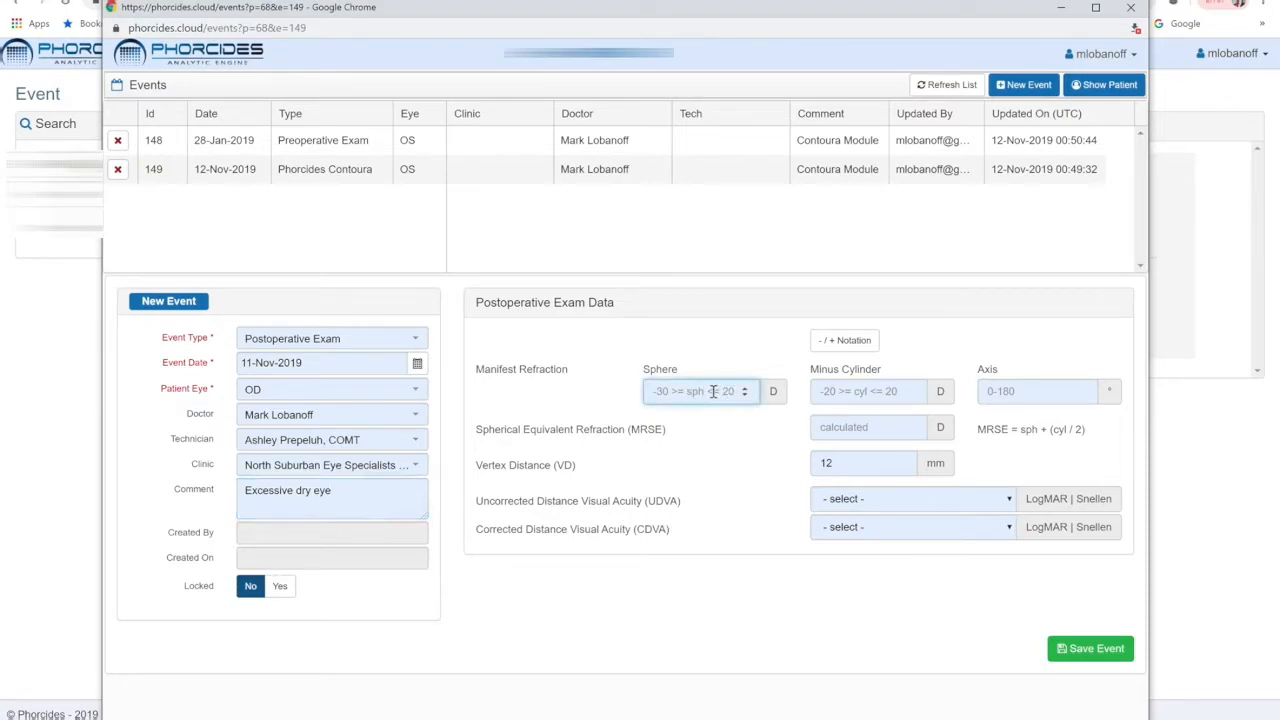
text(-0.25)
click(858, 392)
text(0)
key(Tab)
text(0)
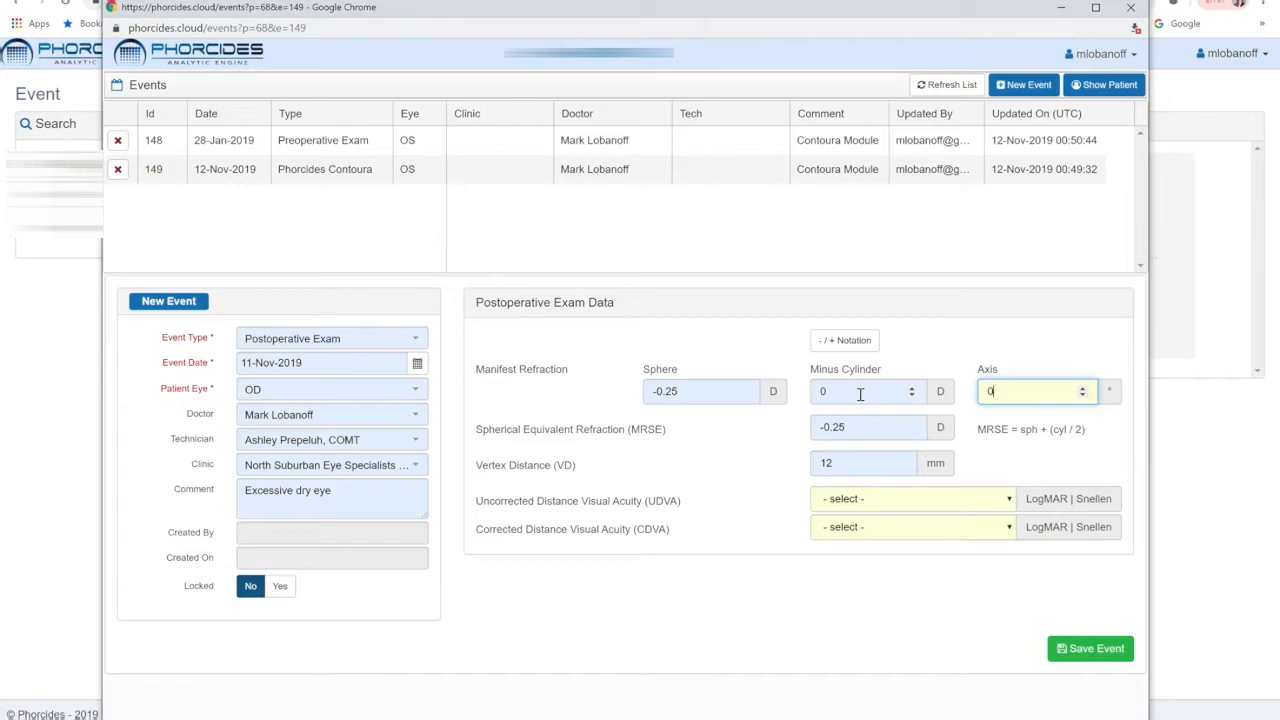
click(860, 465)
text(.5)
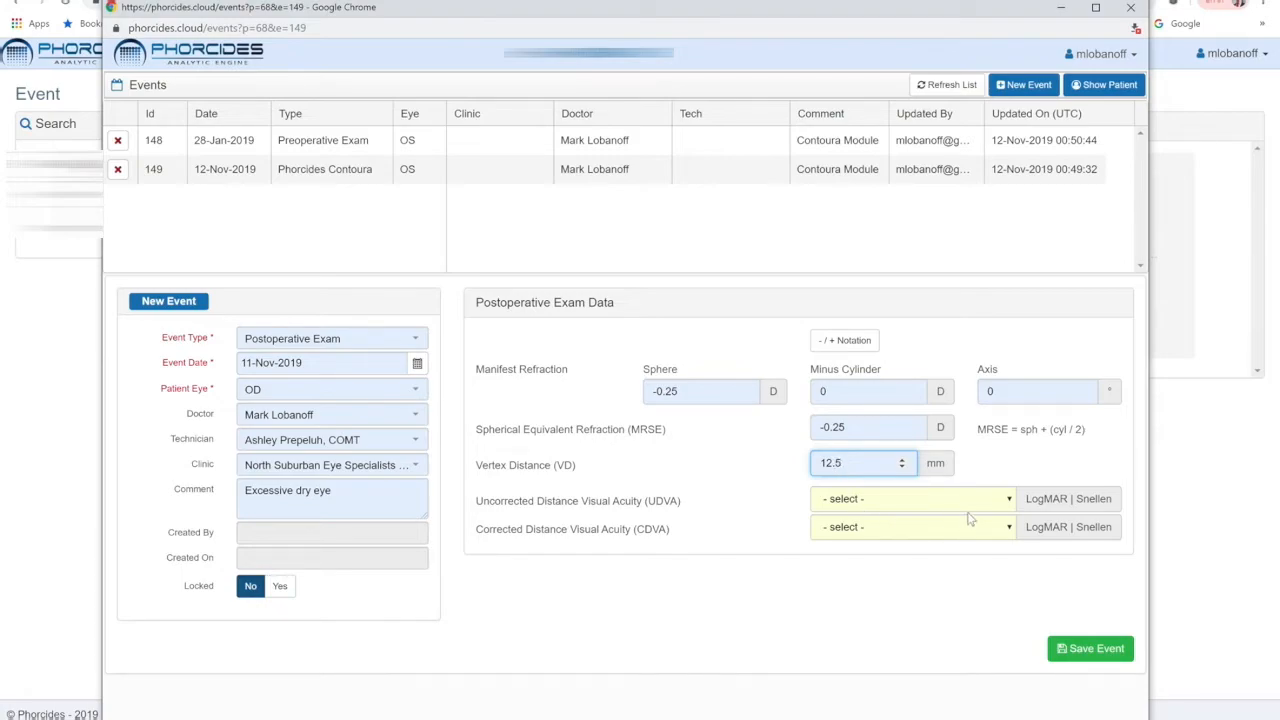
Set UDVA to 0.00 | 20/20 and CDVA to -0.10 | 20/16, then save the postoperative event.
click(1009, 502)
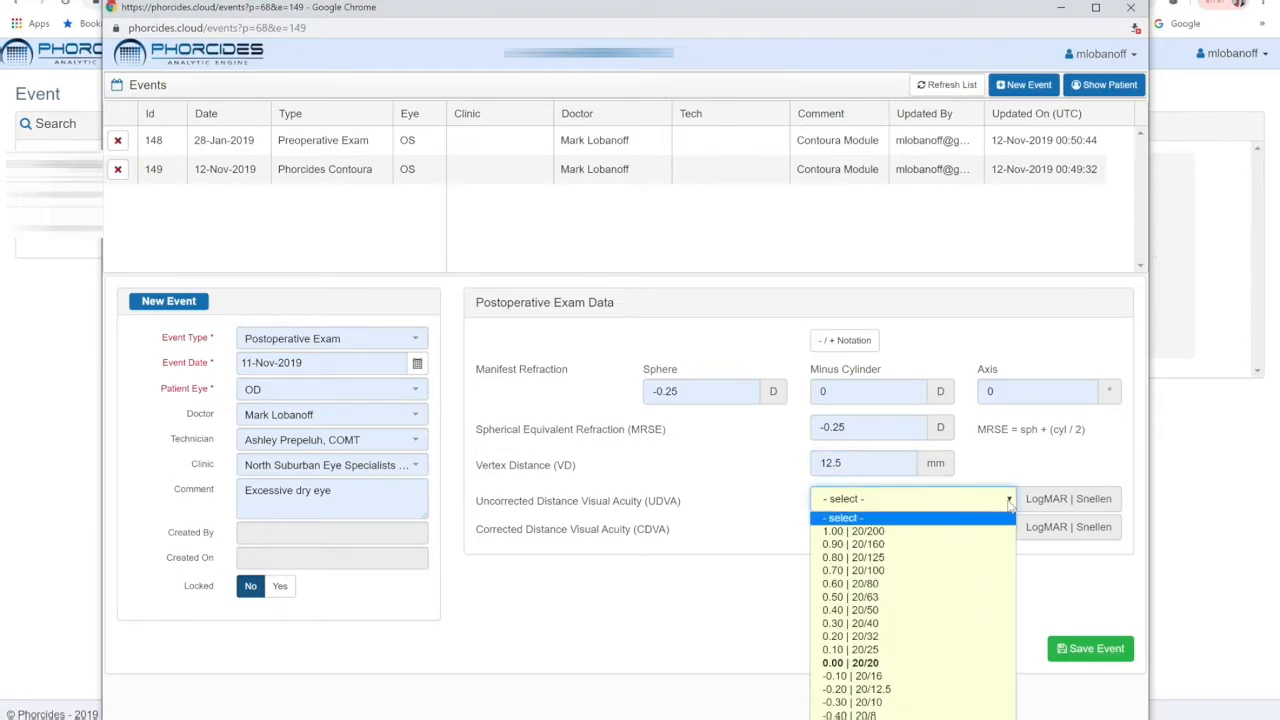
click(903, 662)
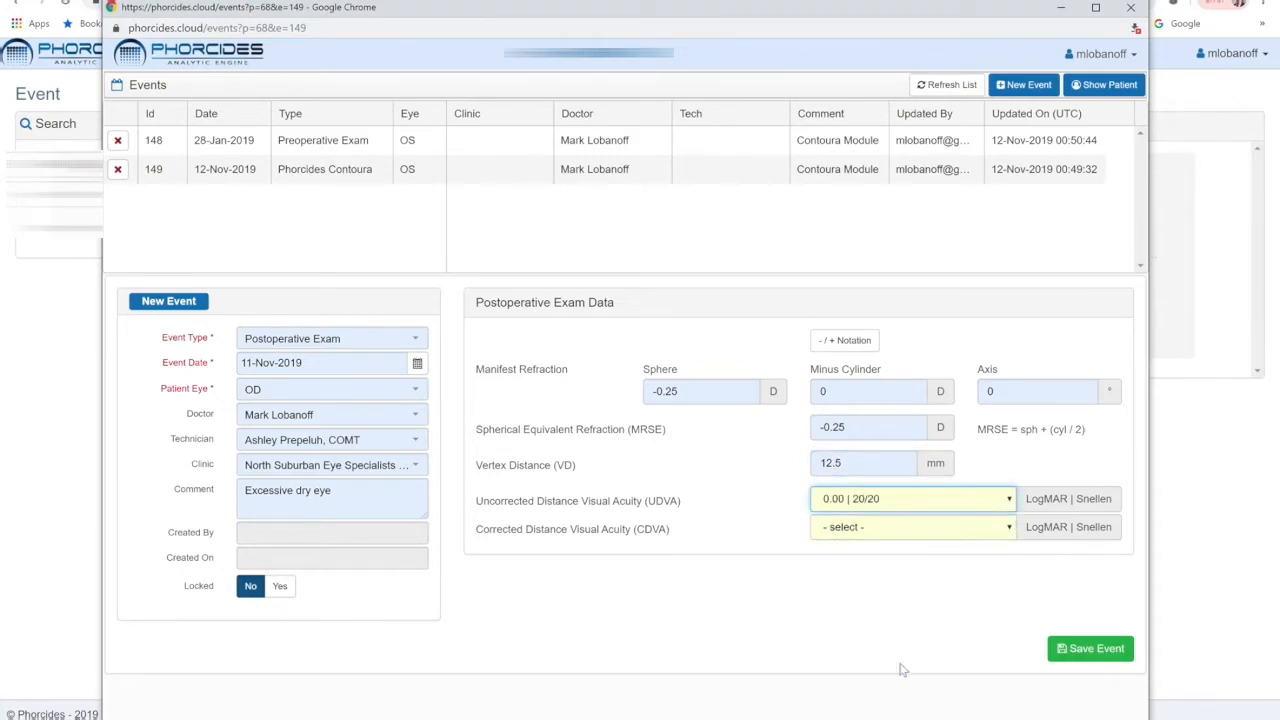
click(1009, 530)
click(902, 467)
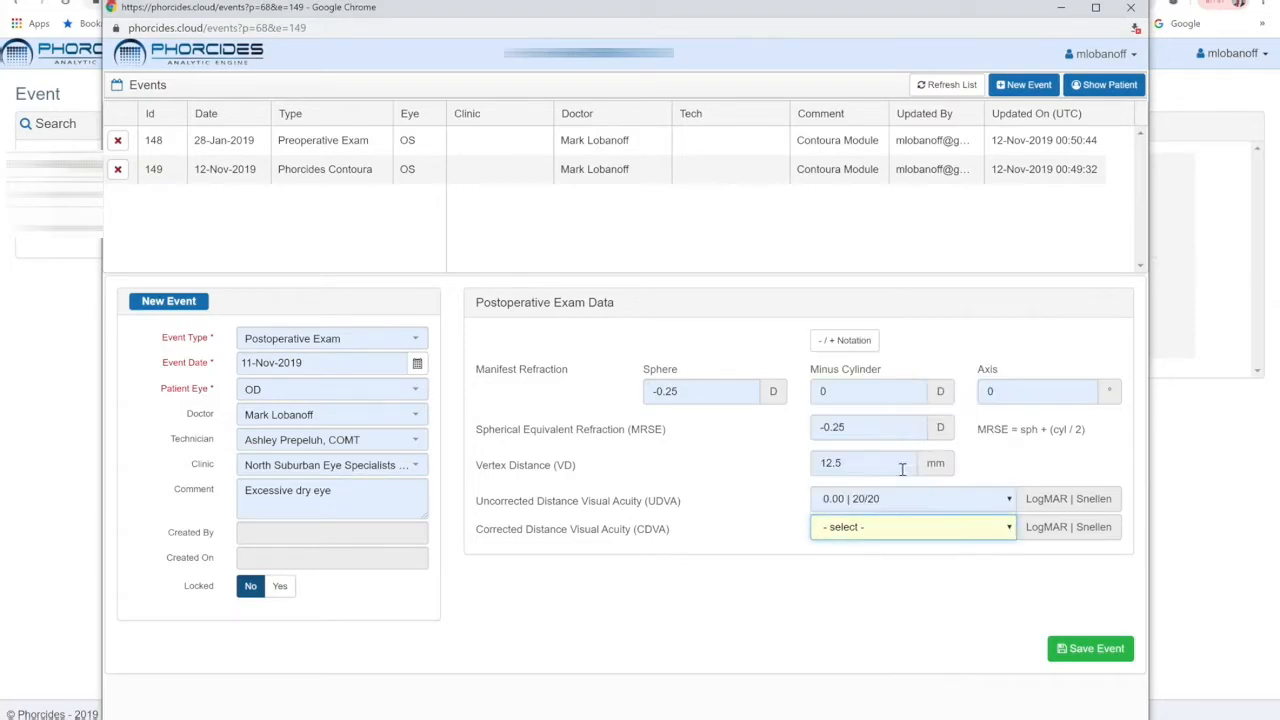
click(1105, 652)
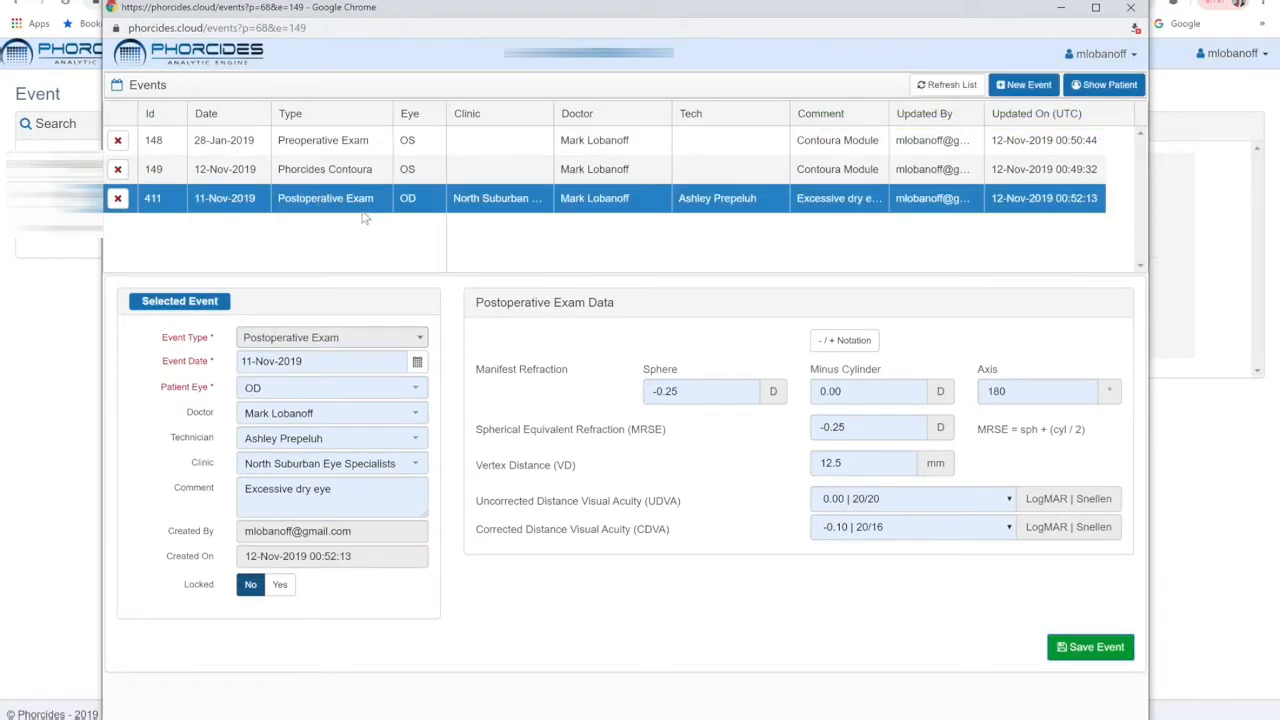
Close the event window and reselect the patient in the event search to review the timeline.
click(1131, 8)
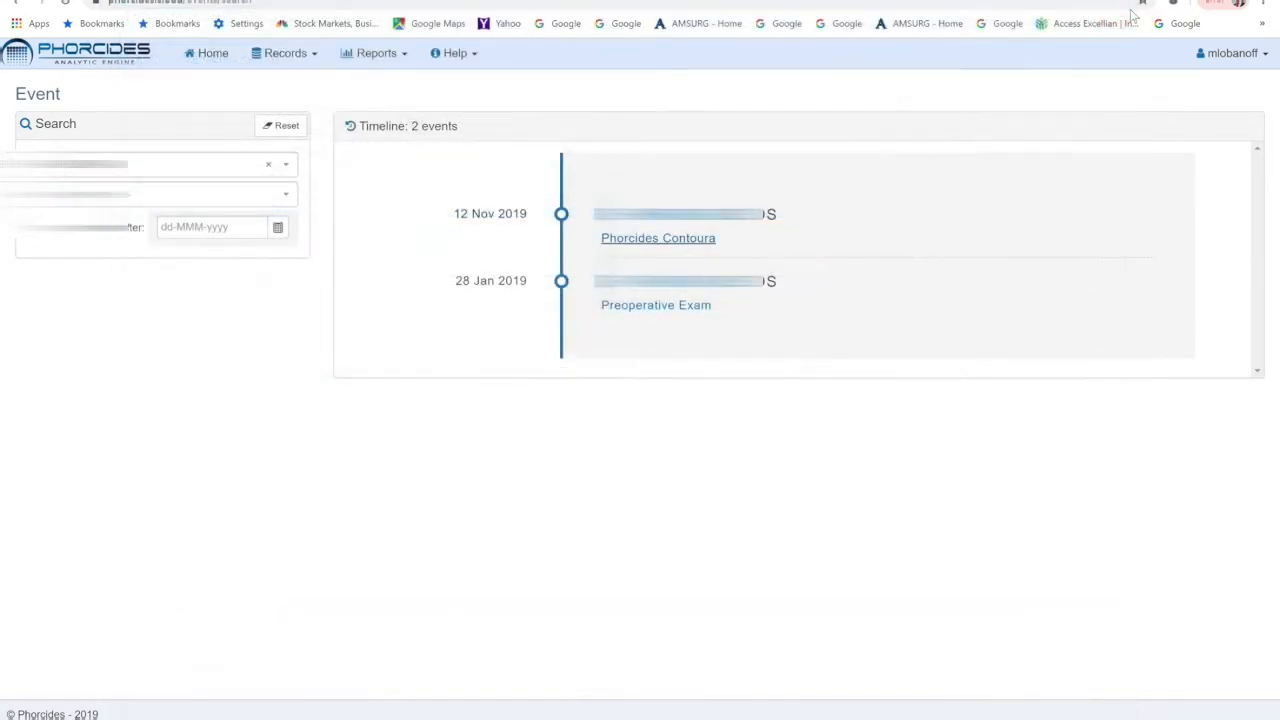
click(286, 168)
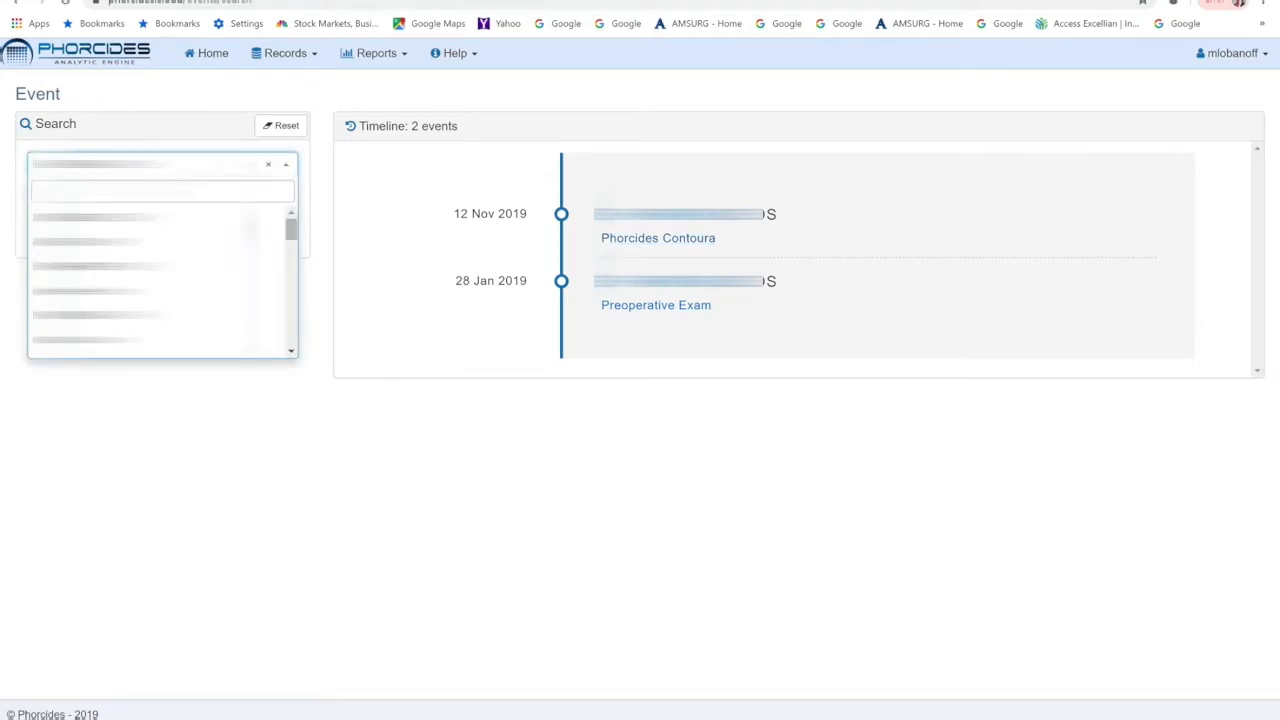
text(...)
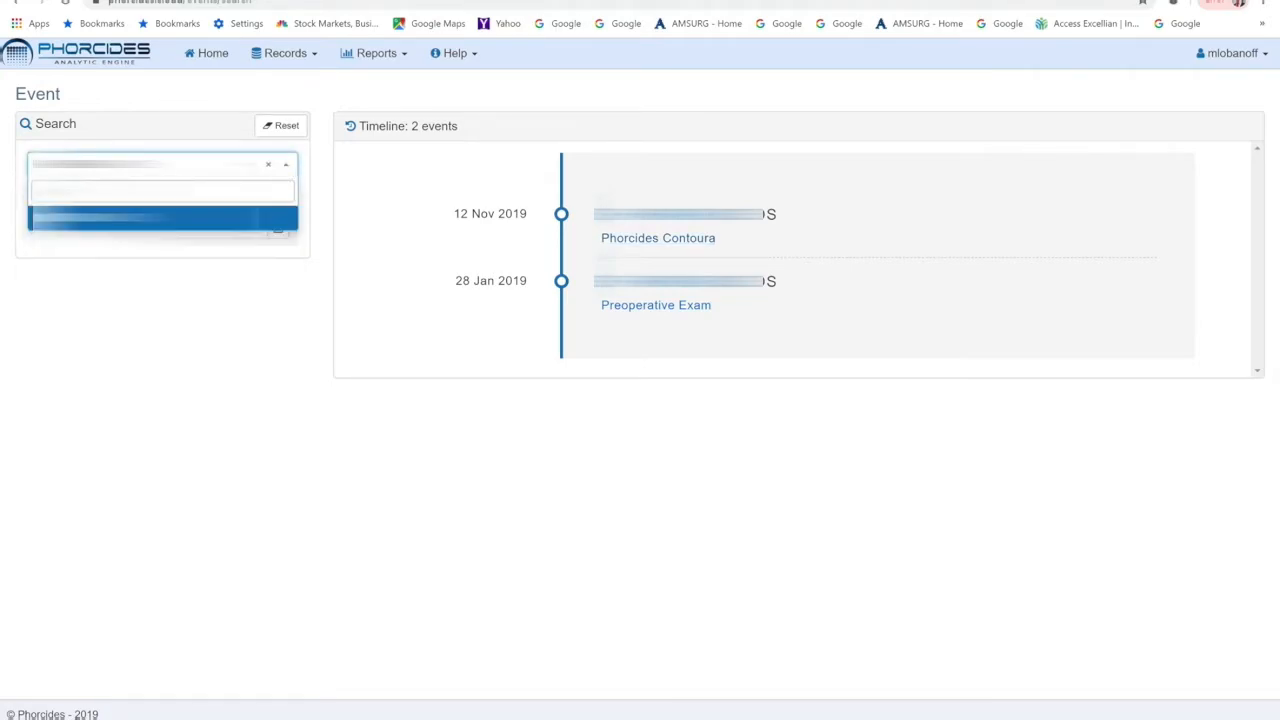
key(Return)
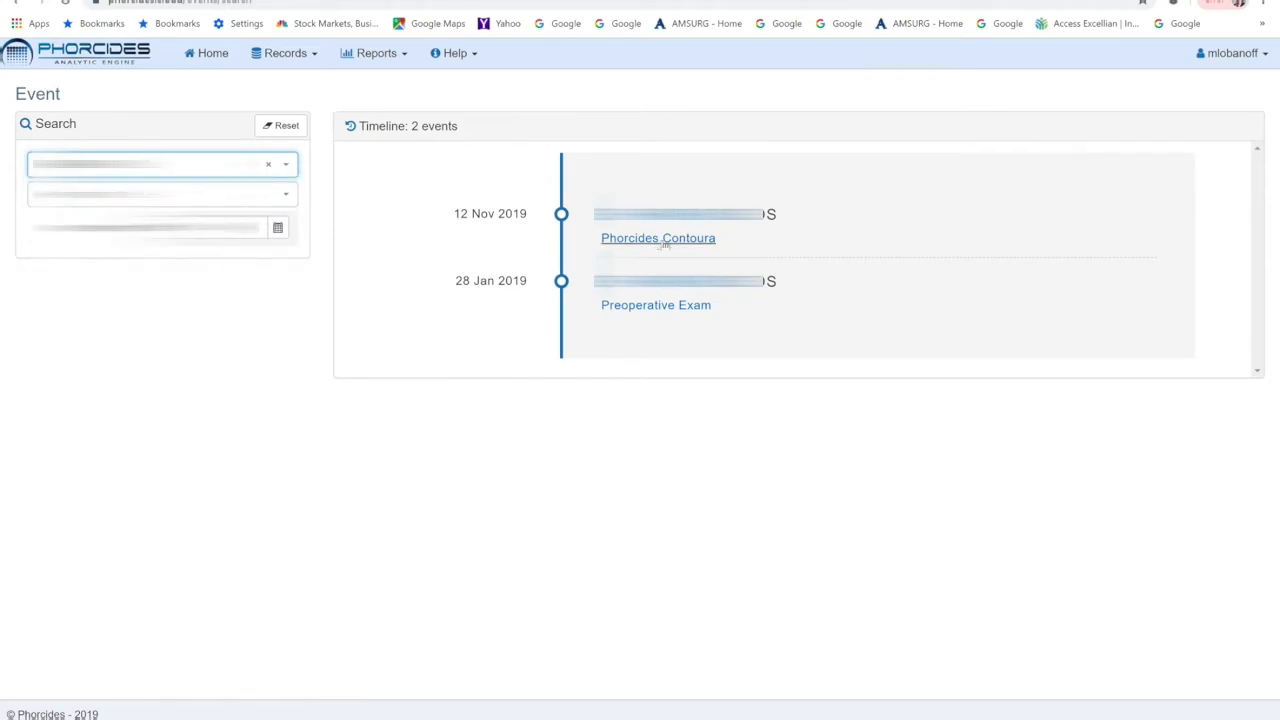
click(663, 240)
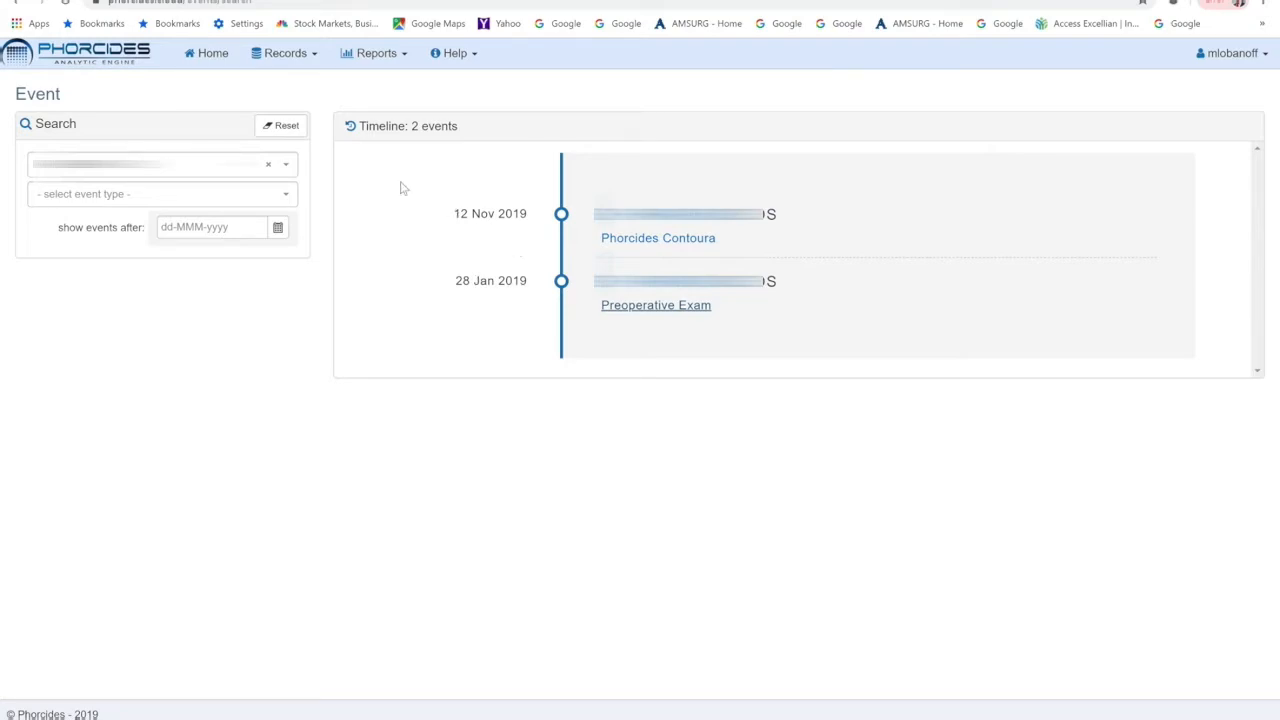
Transfer the Contoura Classic surgical data into the WFO Calculator and arrange both windows side by side.
click(213, 57)
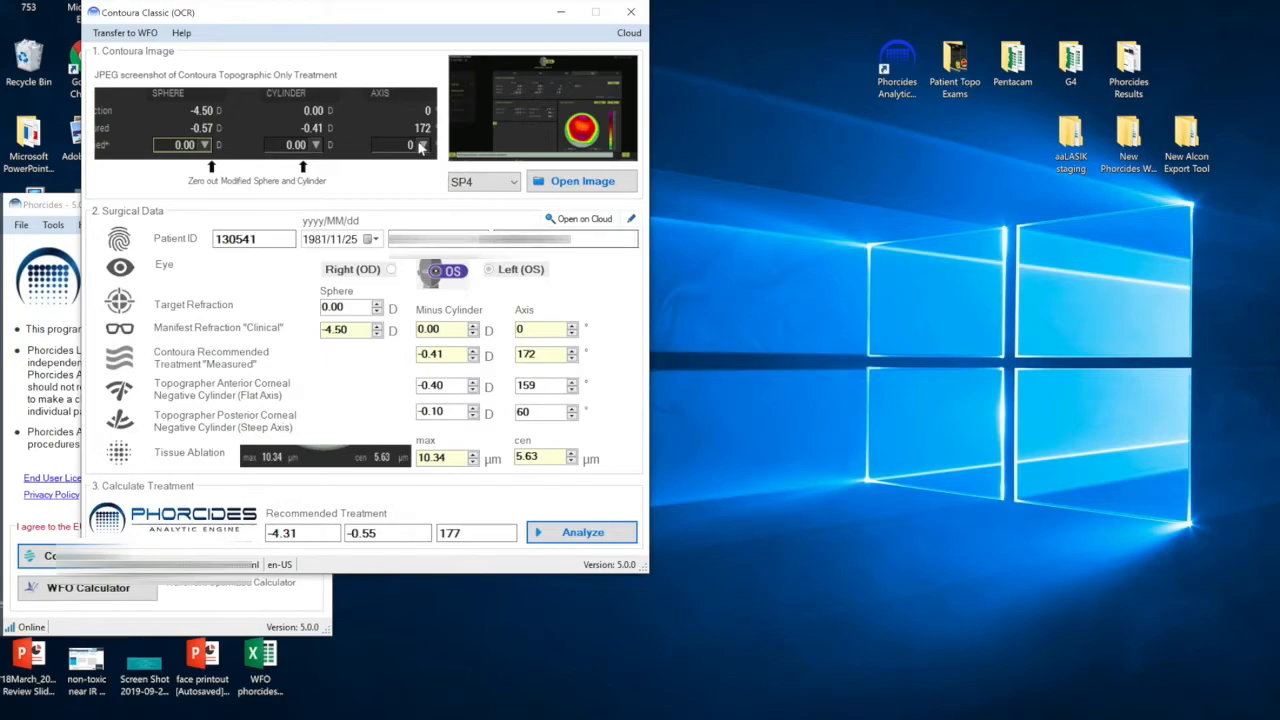
click(125, 35)
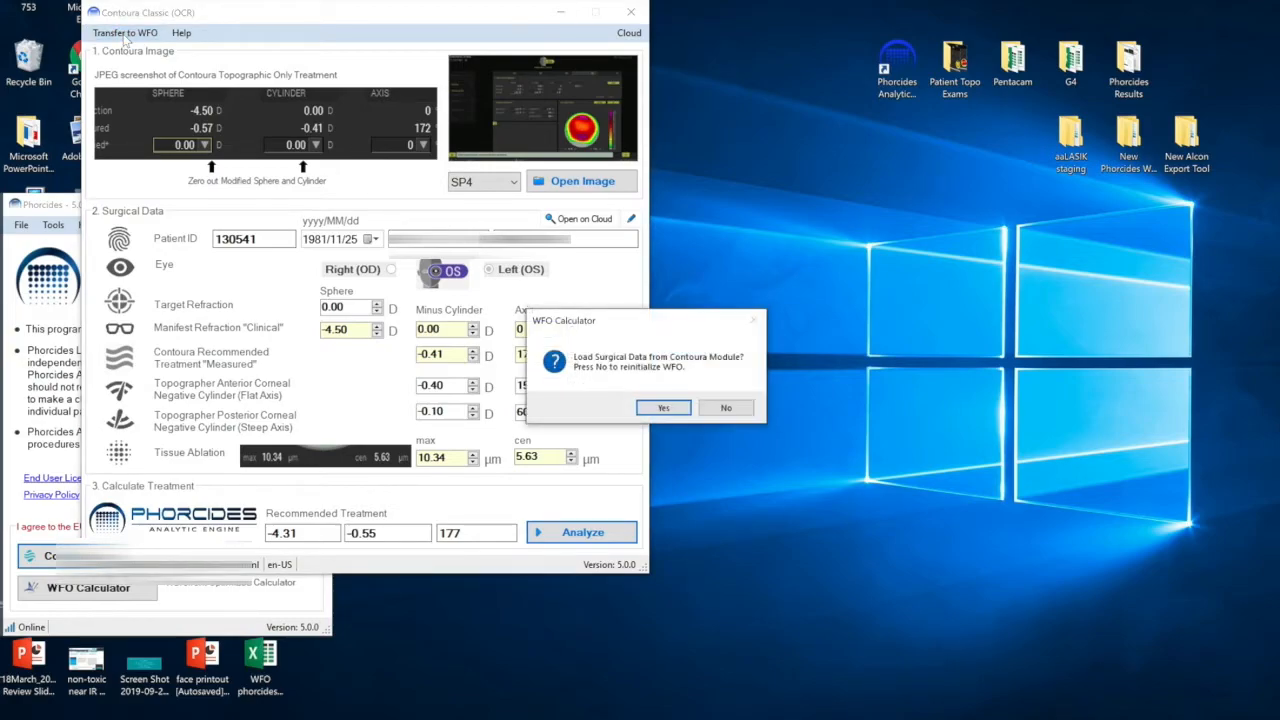
click(663, 409)
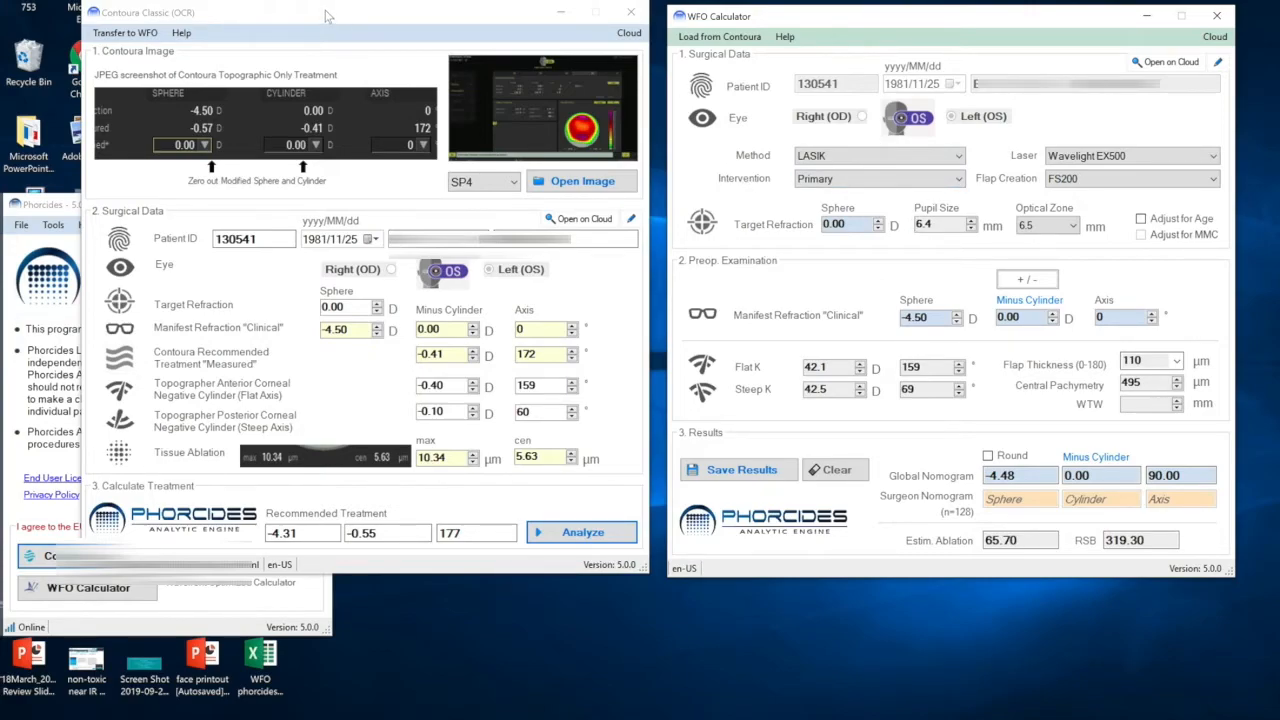
drag(325, 15, 705, 18)
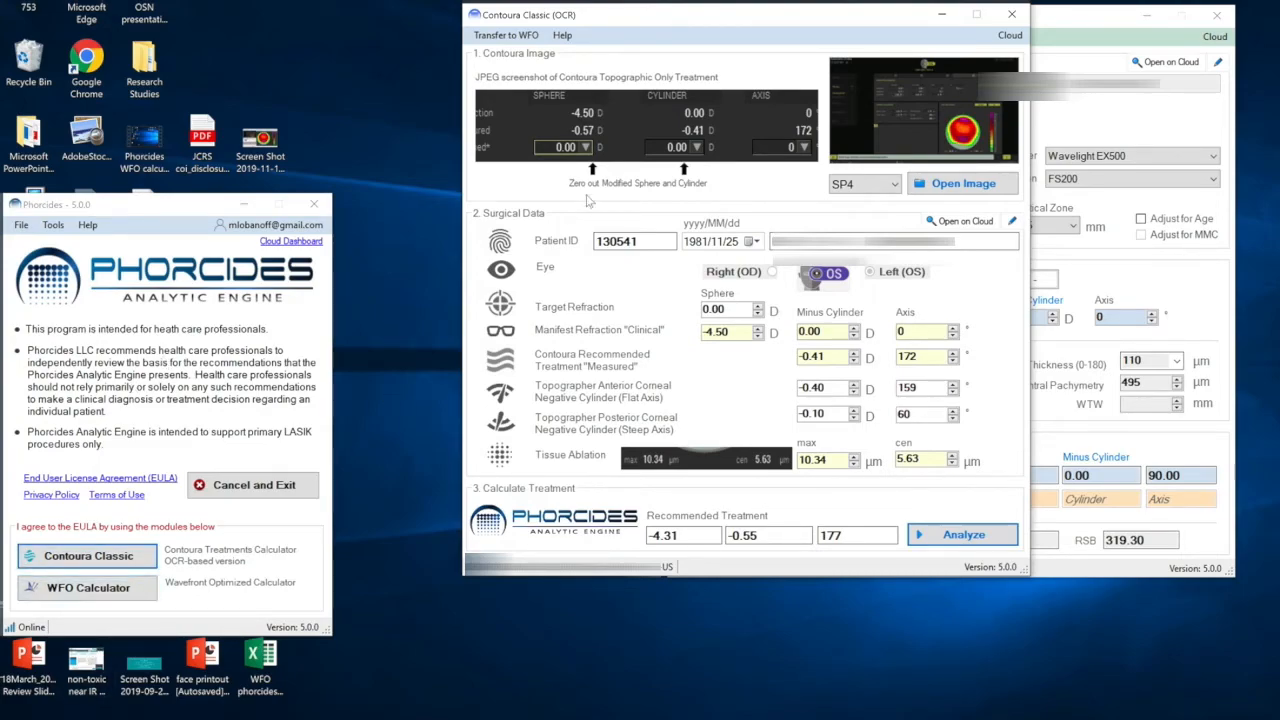
drag(760, 17, 388, 22)
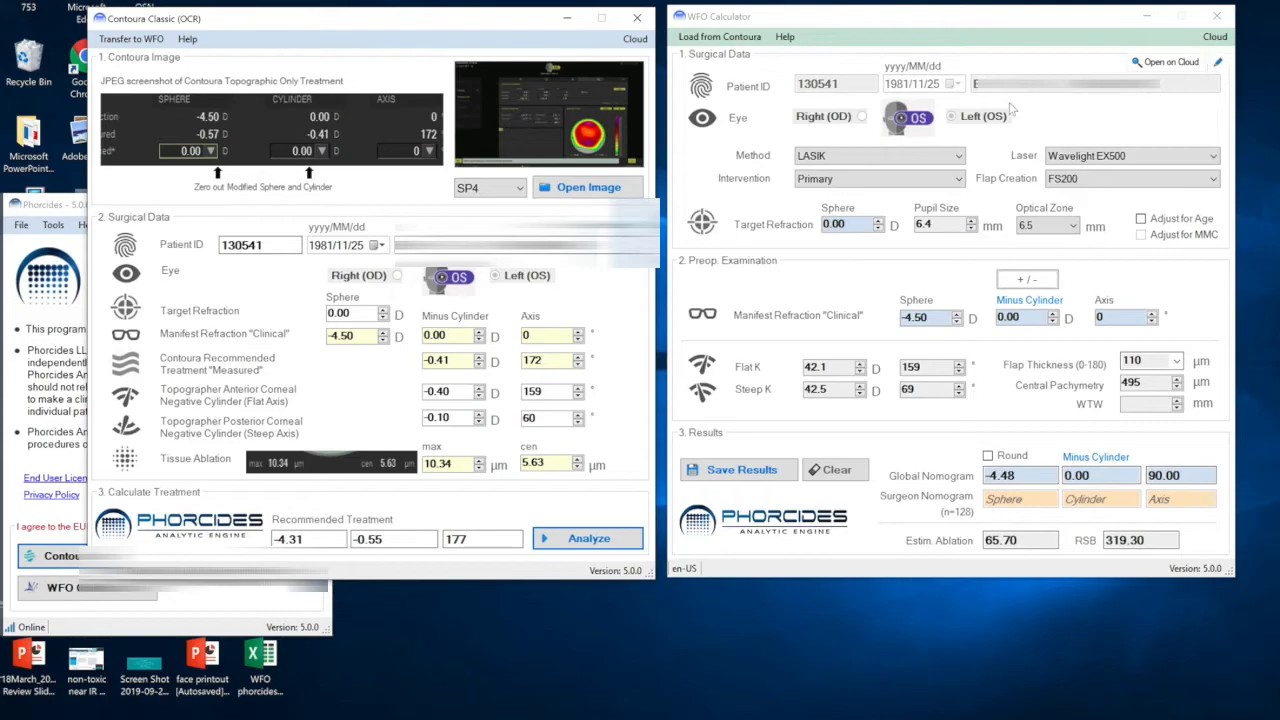
Unlock the WFO surgical data for editing, switch the eye to Right (OD), and keep flap creation at FS200.
click(1221, 62)
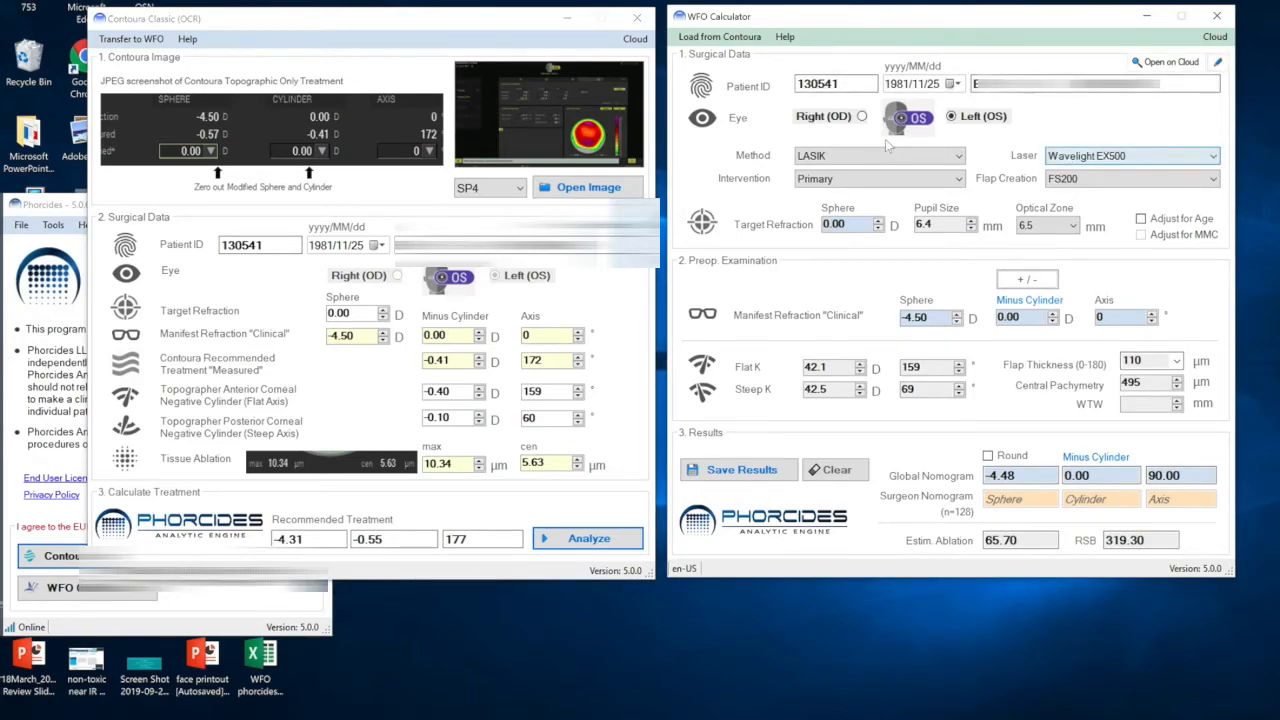
click(862, 116)
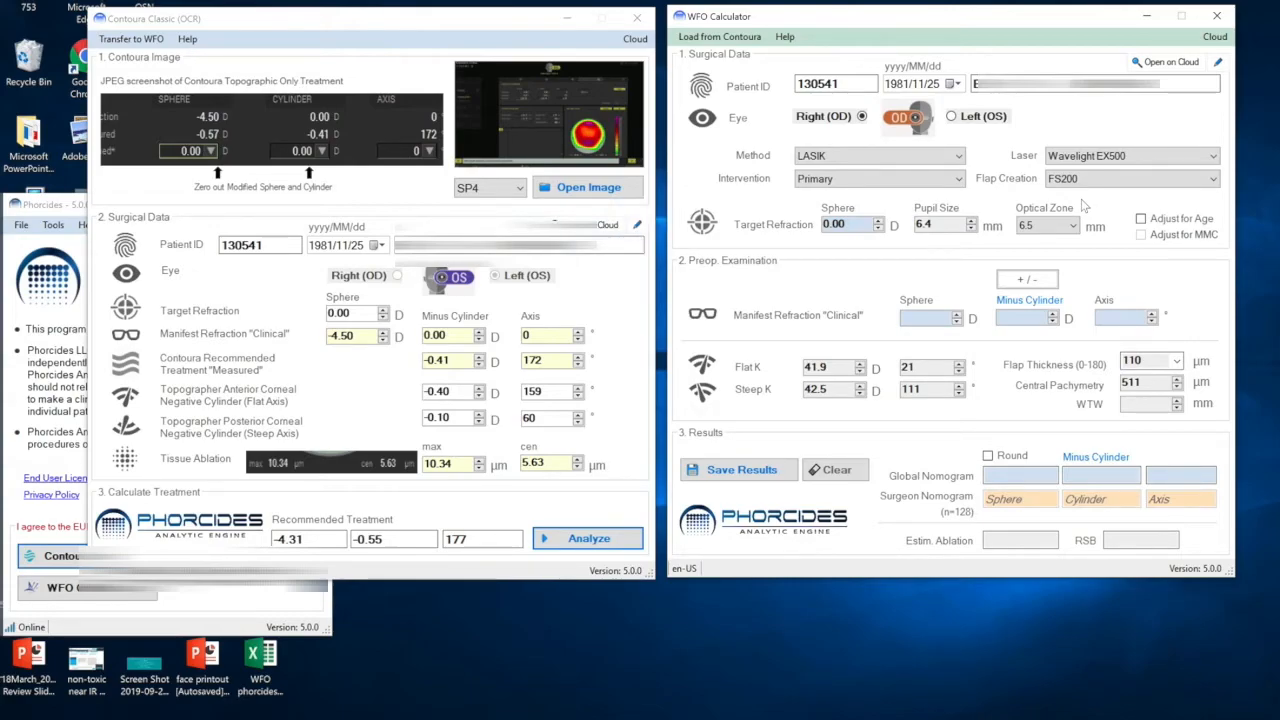
click(1213, 179)
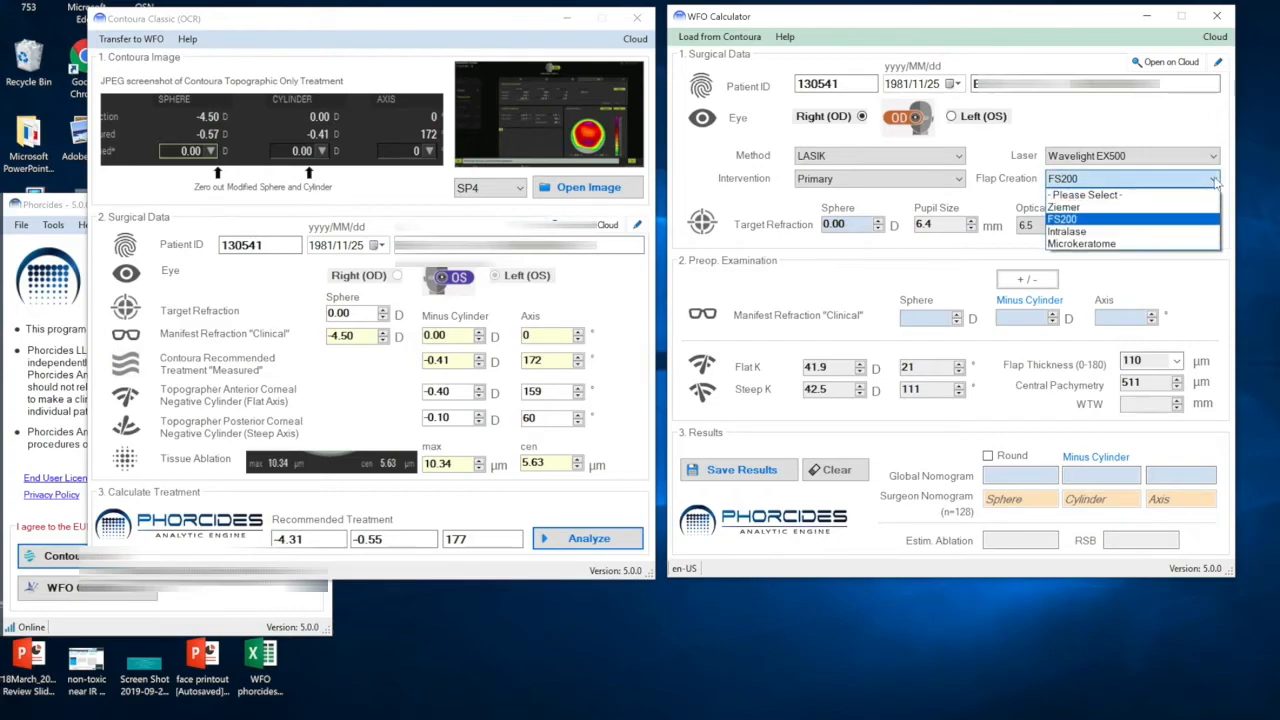
click(1083, 220)
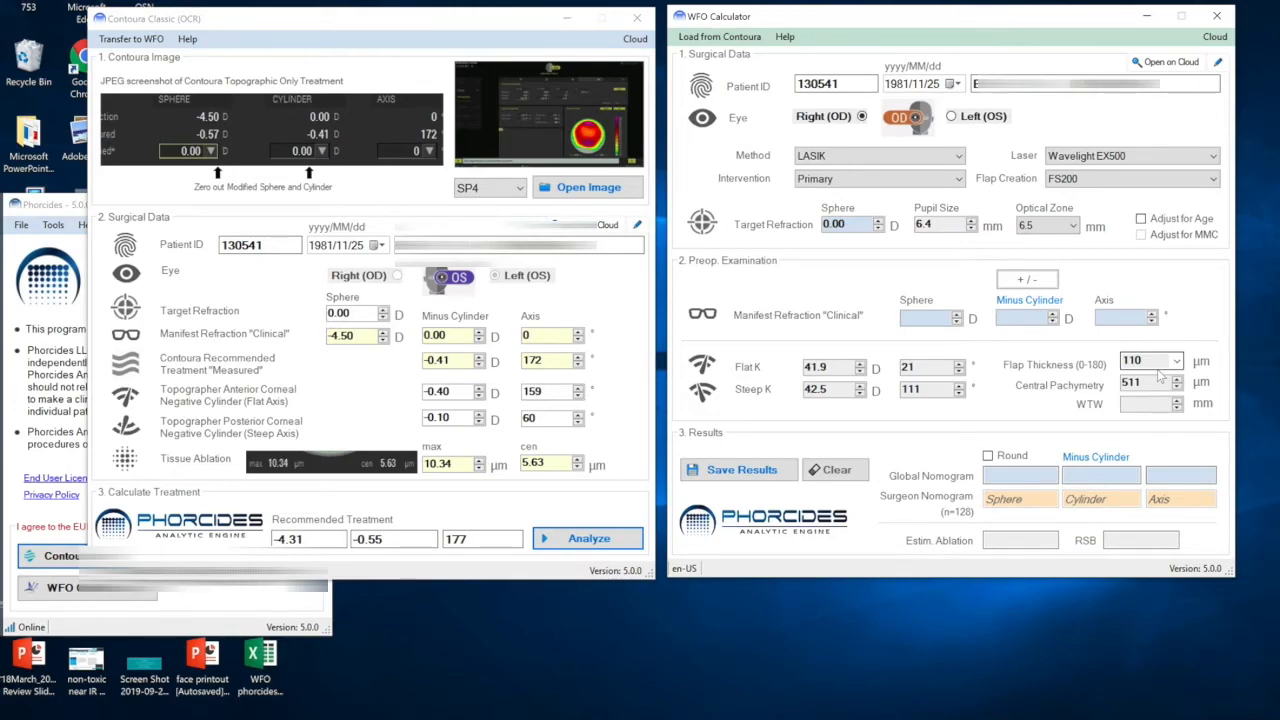
Enter the WFO manifest refraction as sphere -5.00, cylinder 0.50, and axis 87.
click(935, 318)
text(-5)
key(Tab)
text(0)
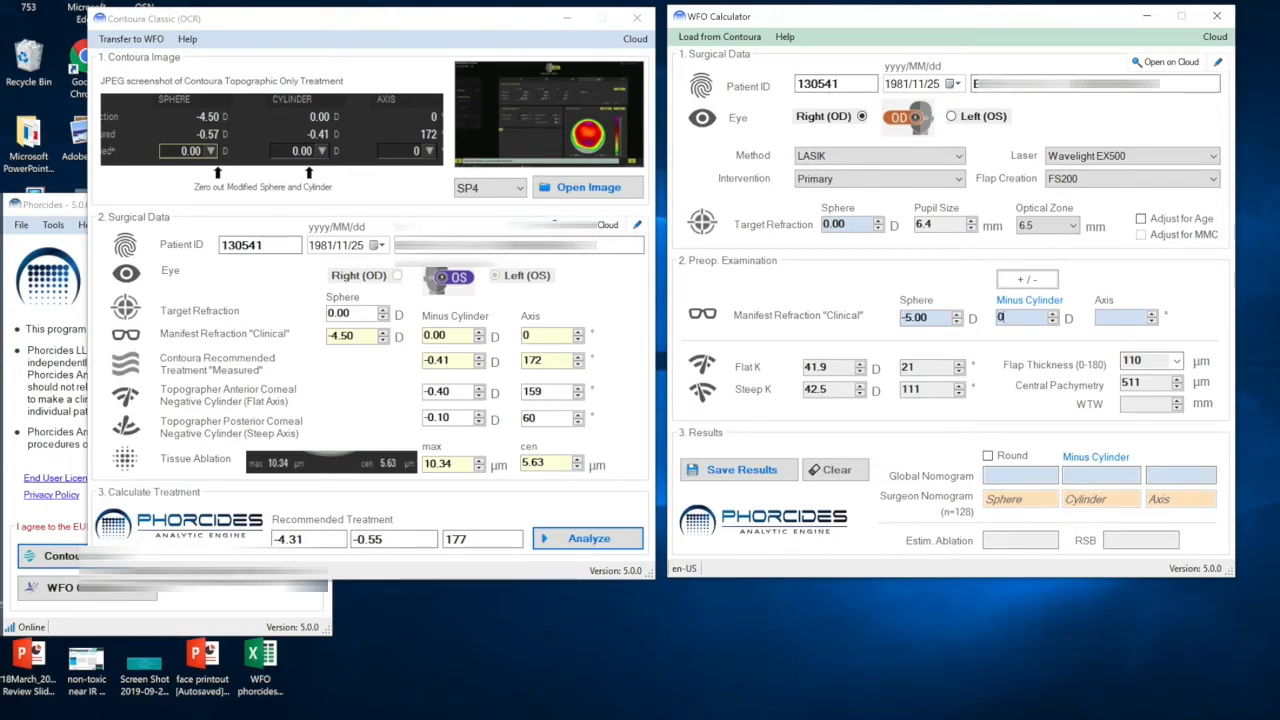
text(.50)
key(Tab)
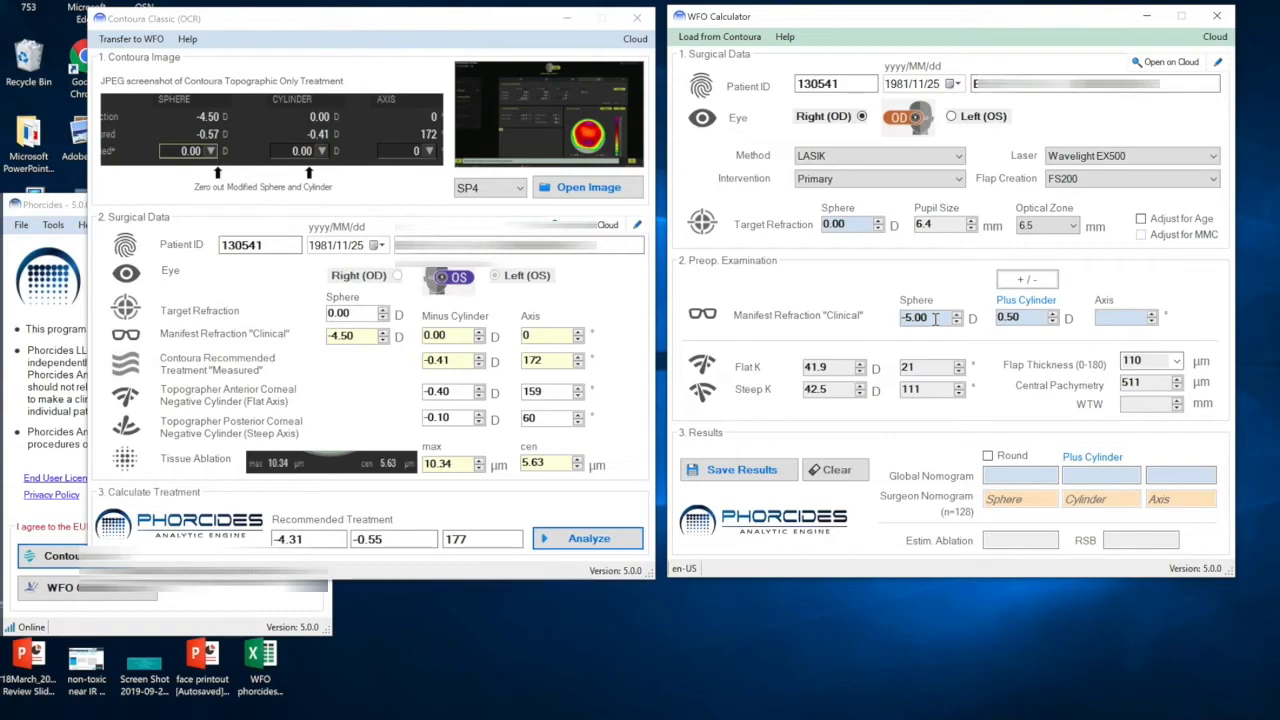
text(87)
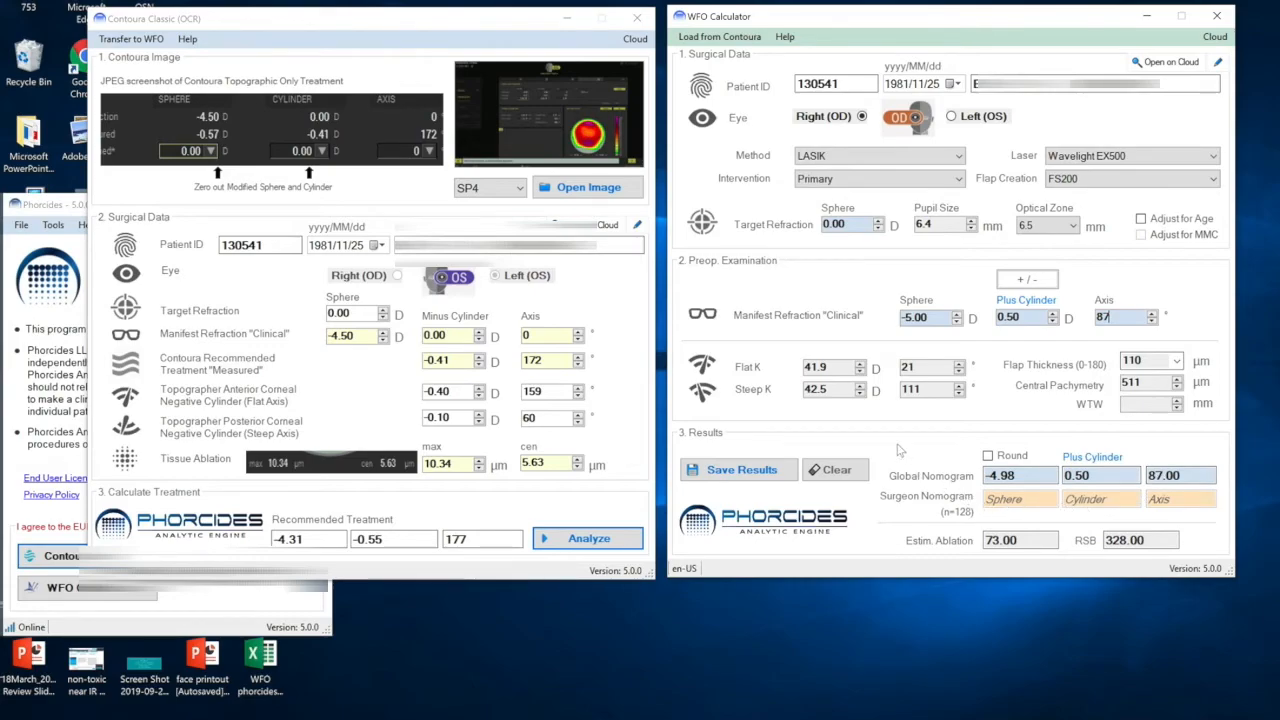
Toggle the Round option for the global nomogram on and off, then save the WFO results as a JPEG image.
click(987, 457)
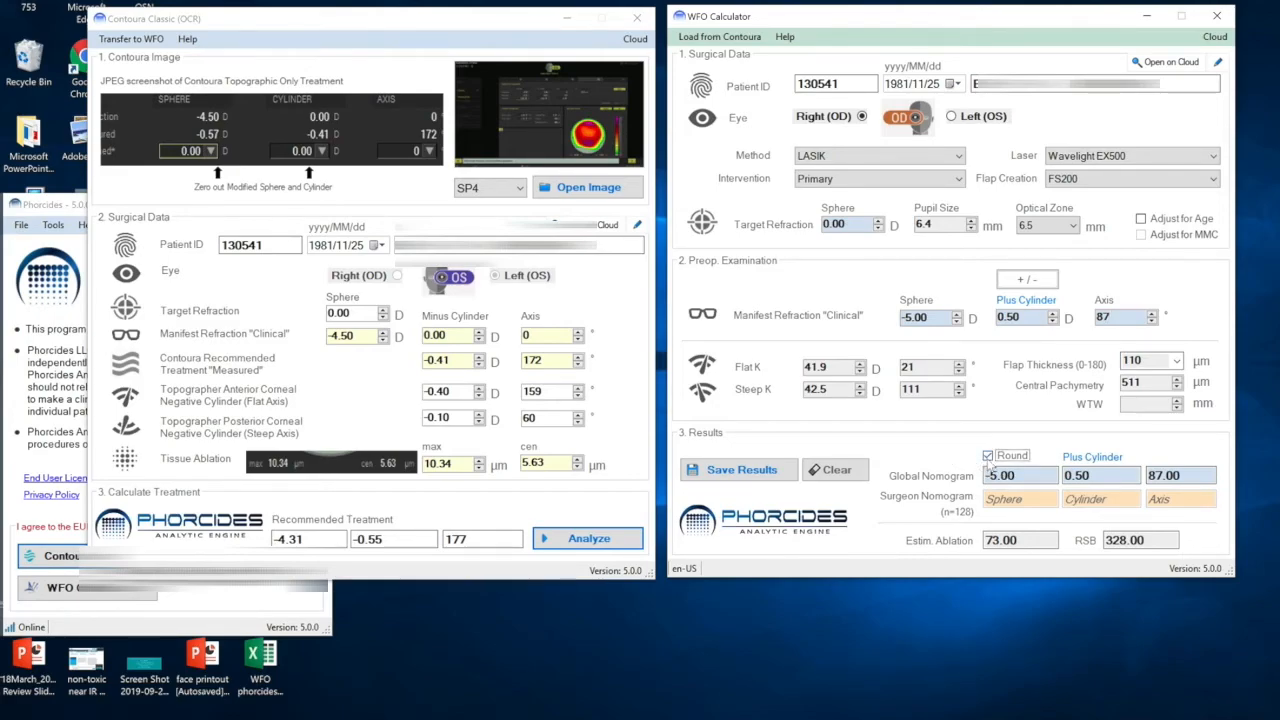
click(987, 457)
click(758, 473)
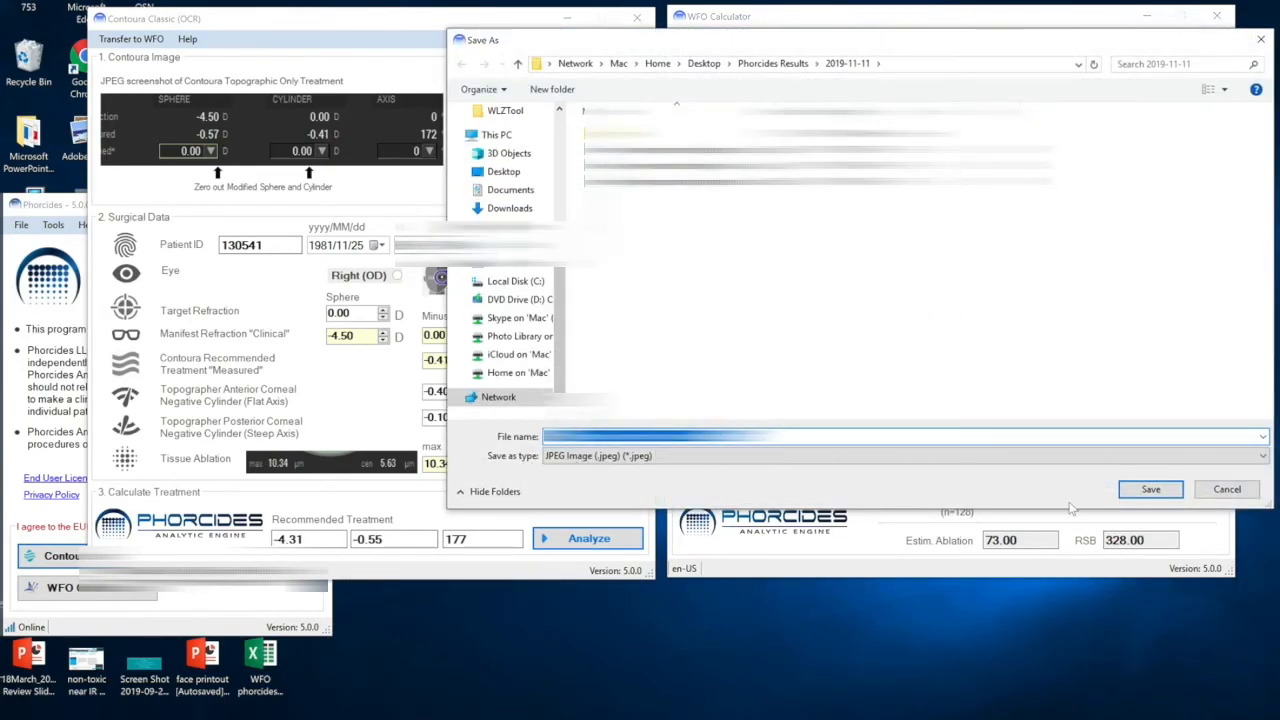
click(1138, 495)
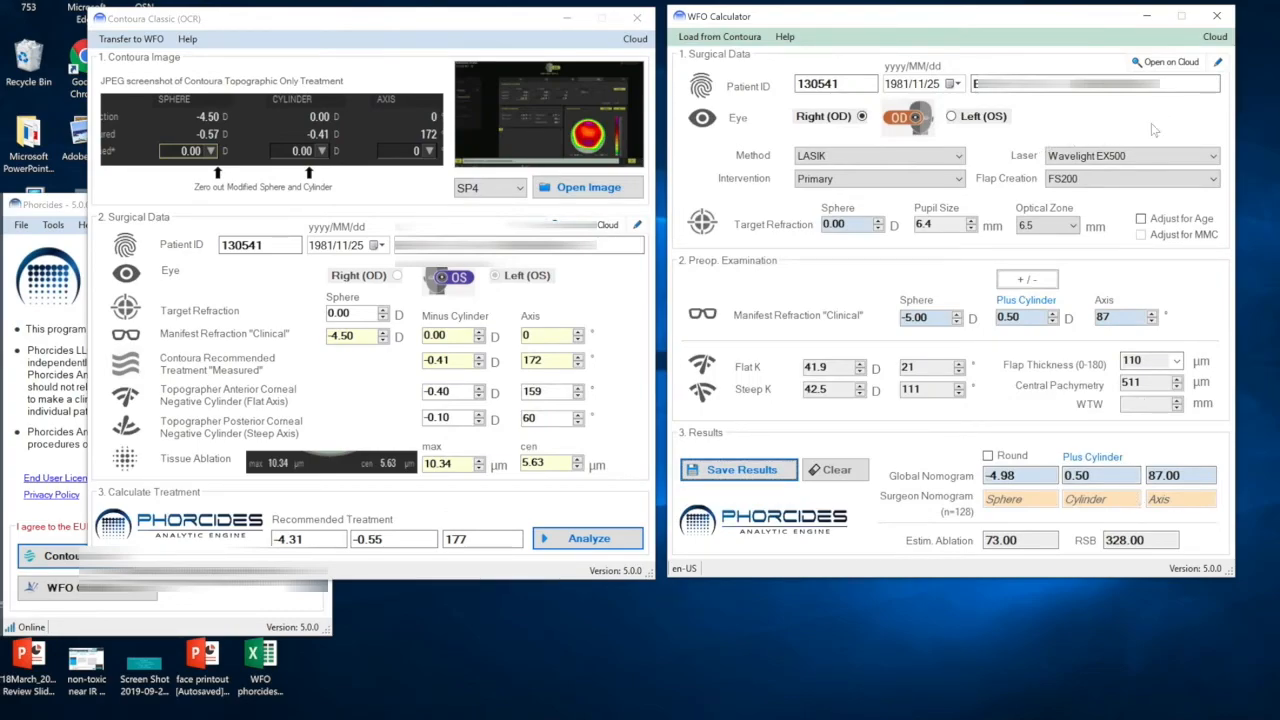
Open the patient in Phorcides Cloud, search the events timeline for 'test', and open the new Phorcides WFO event.
click(1175, 63)
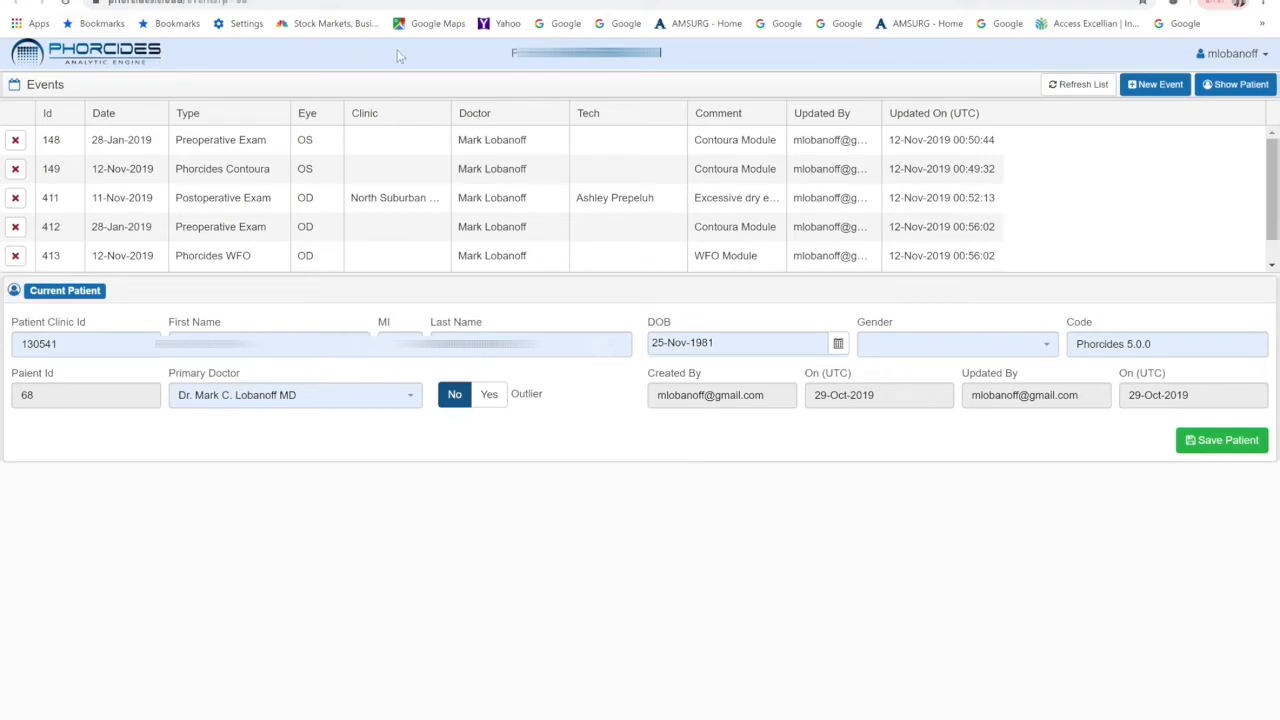
click(122, 57)
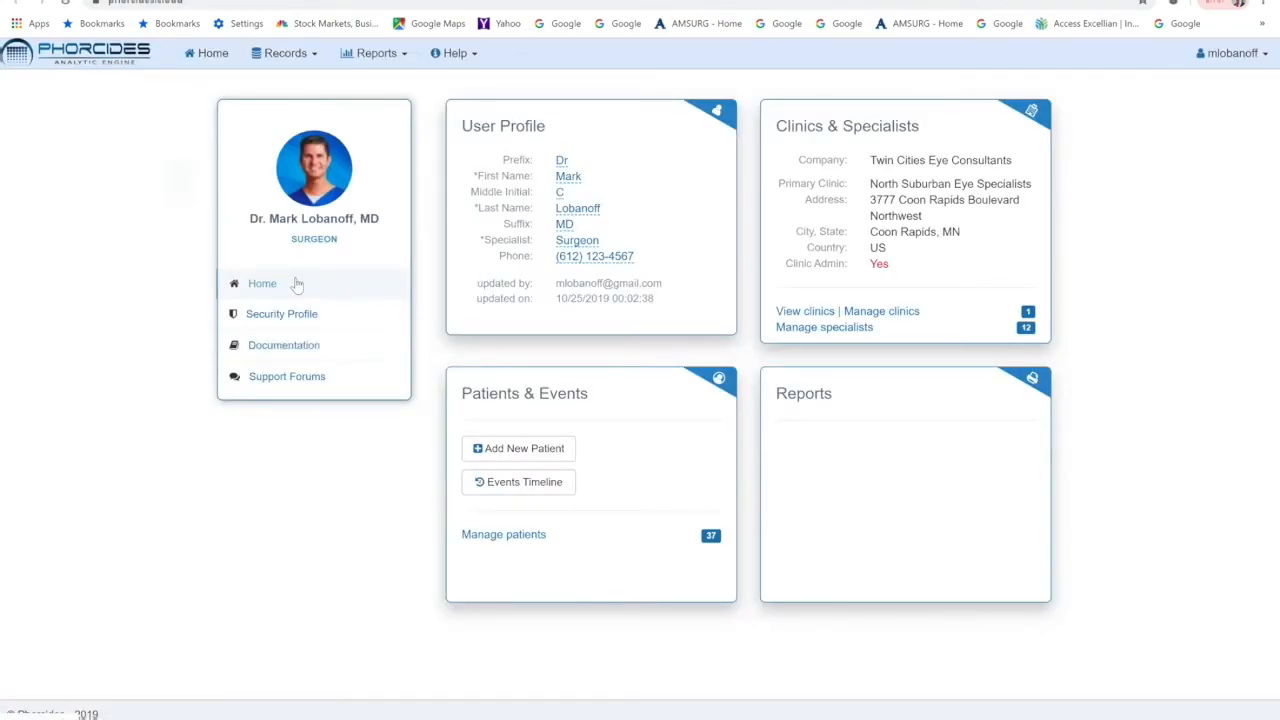
click(519, 484)
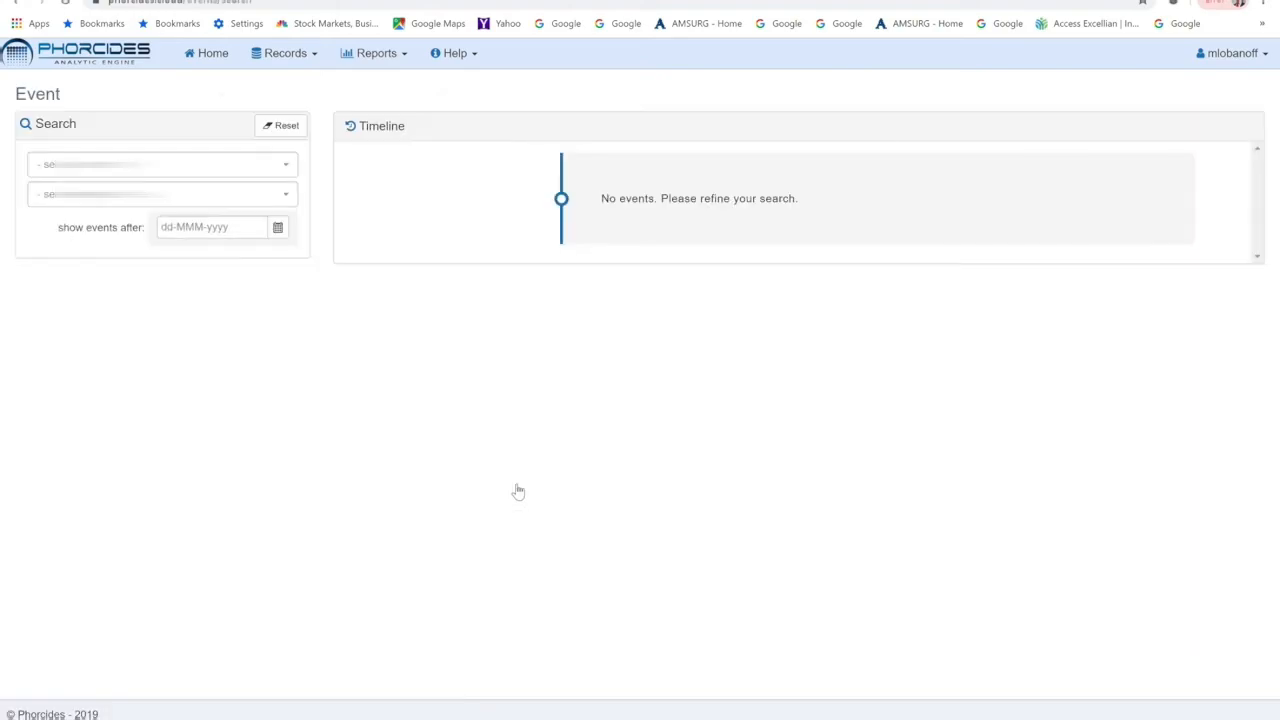
click(167, 164)
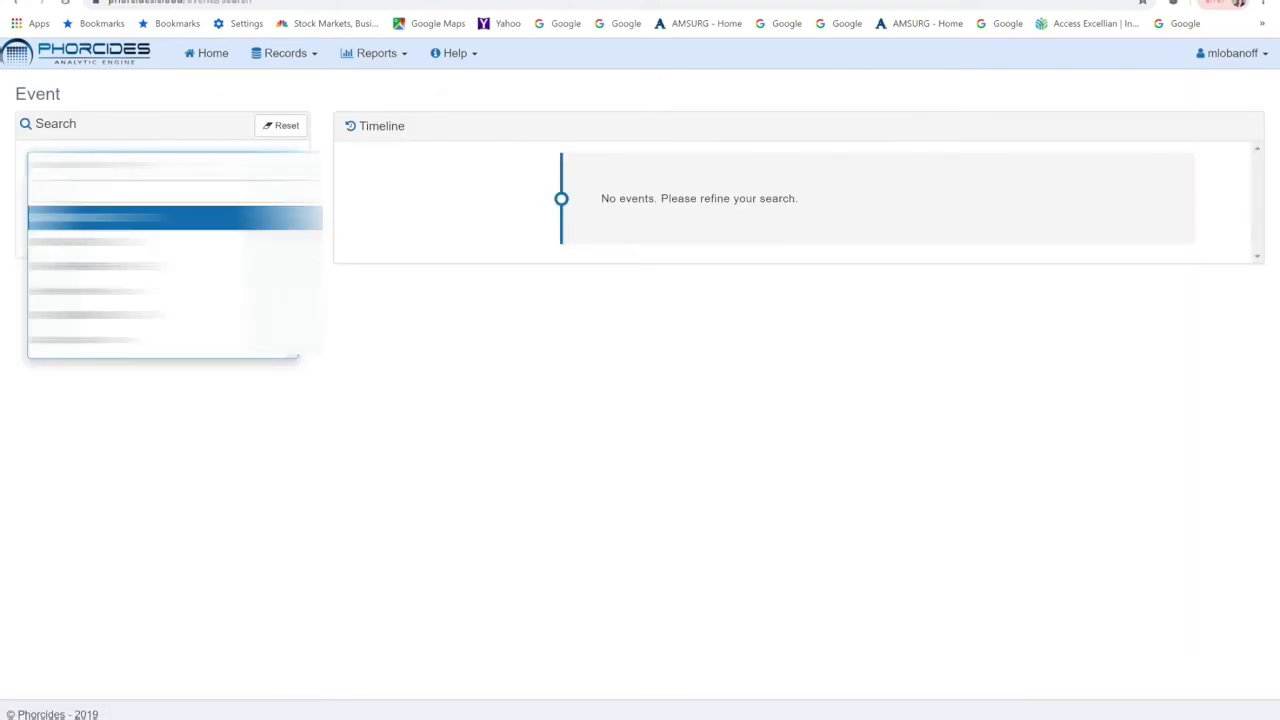
text(test)
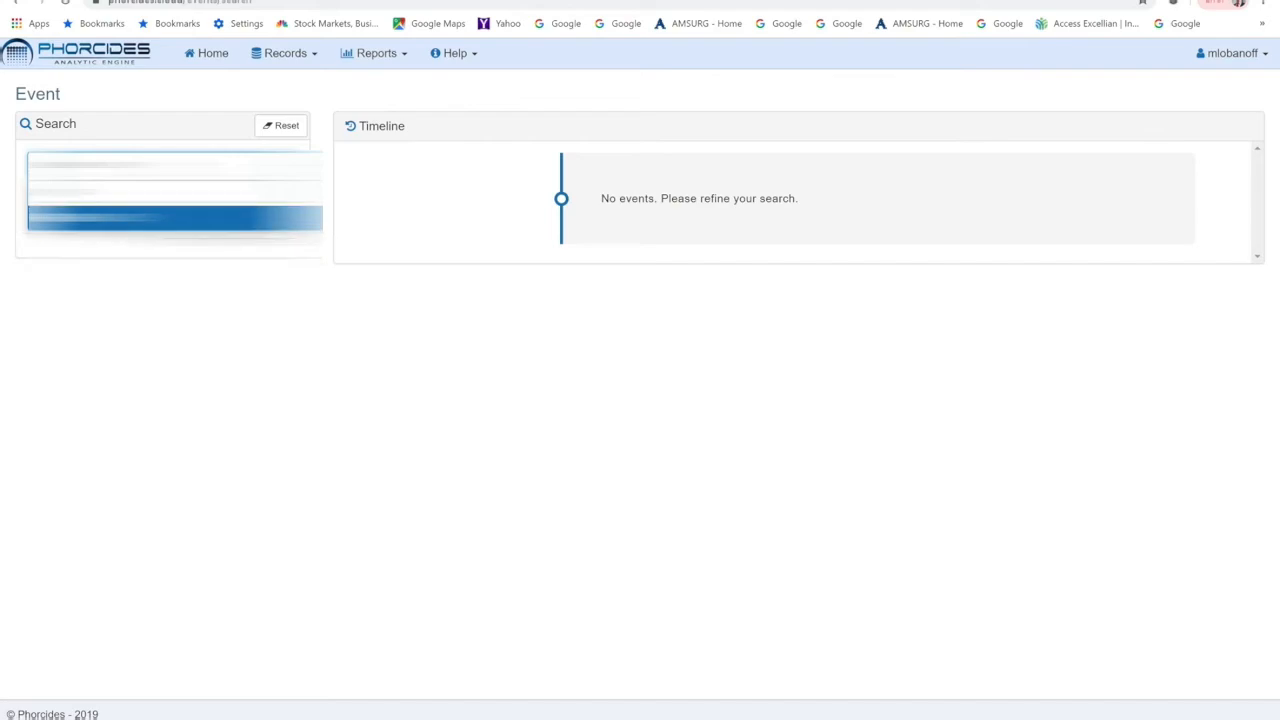
key(Return)
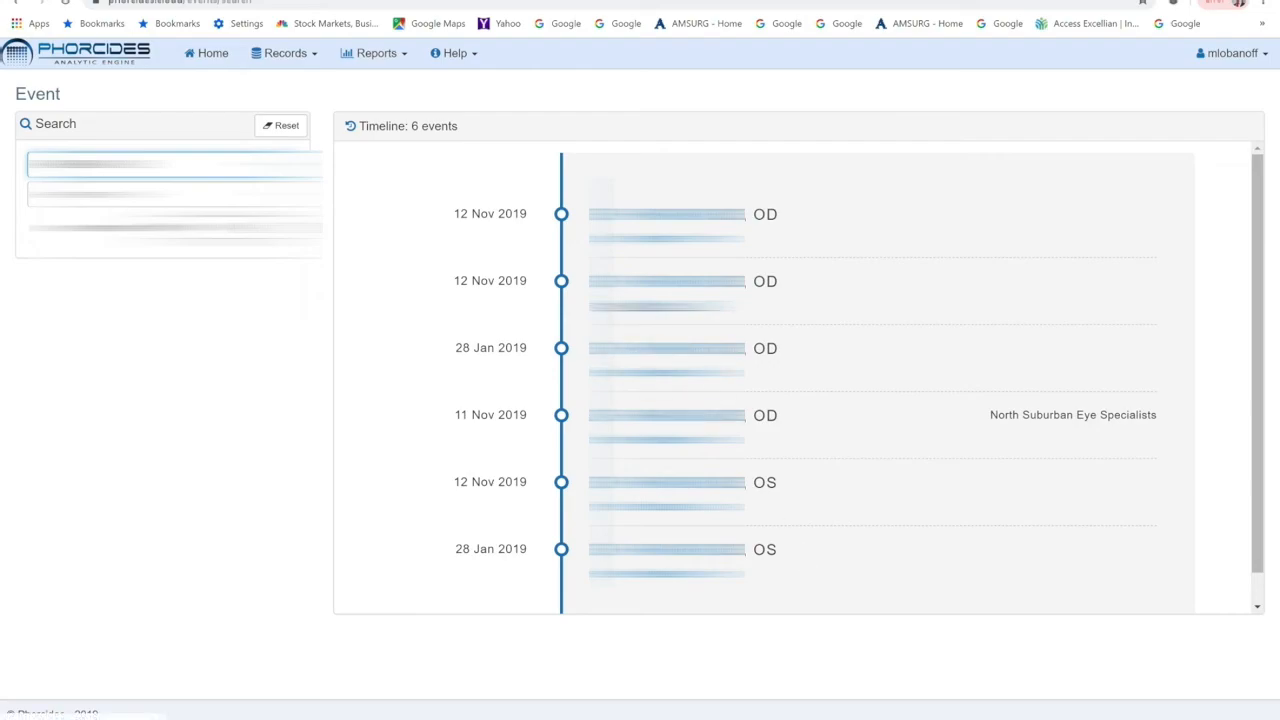
click(664, 306)
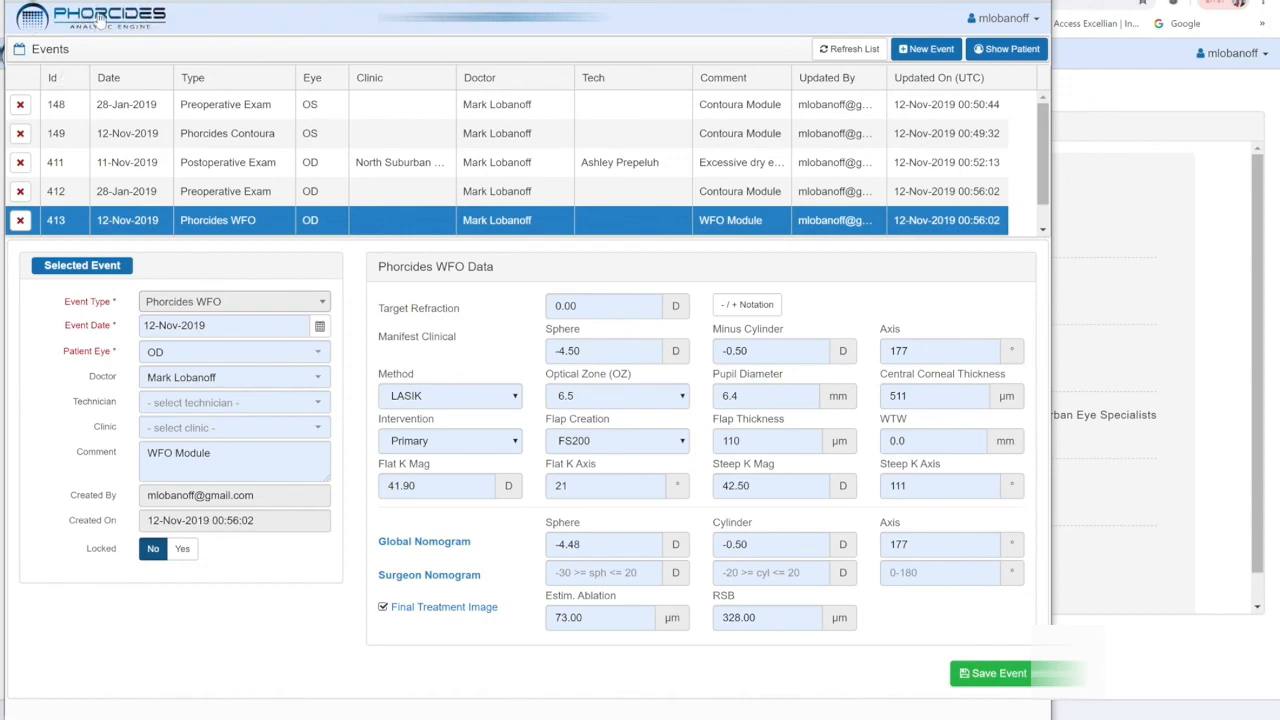
Return to the Phorcides Cloud home page and open the Reports menu.
click(101, 22)
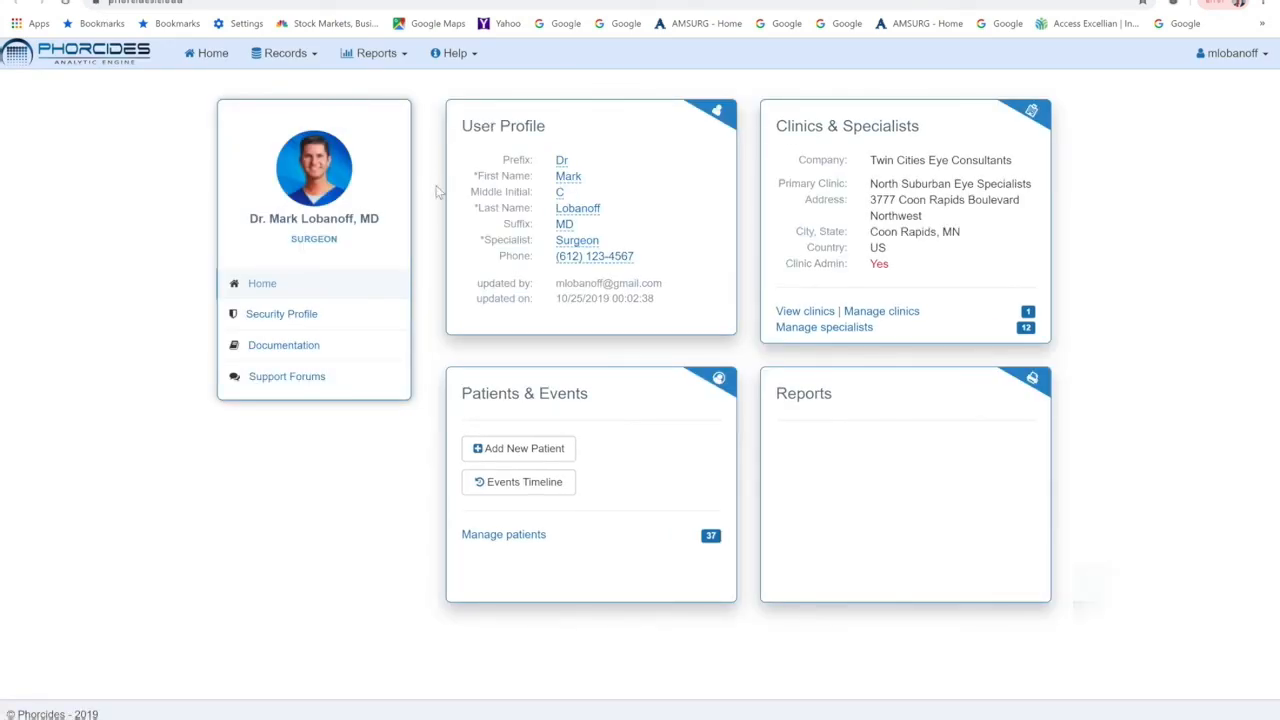
click(402, 58)
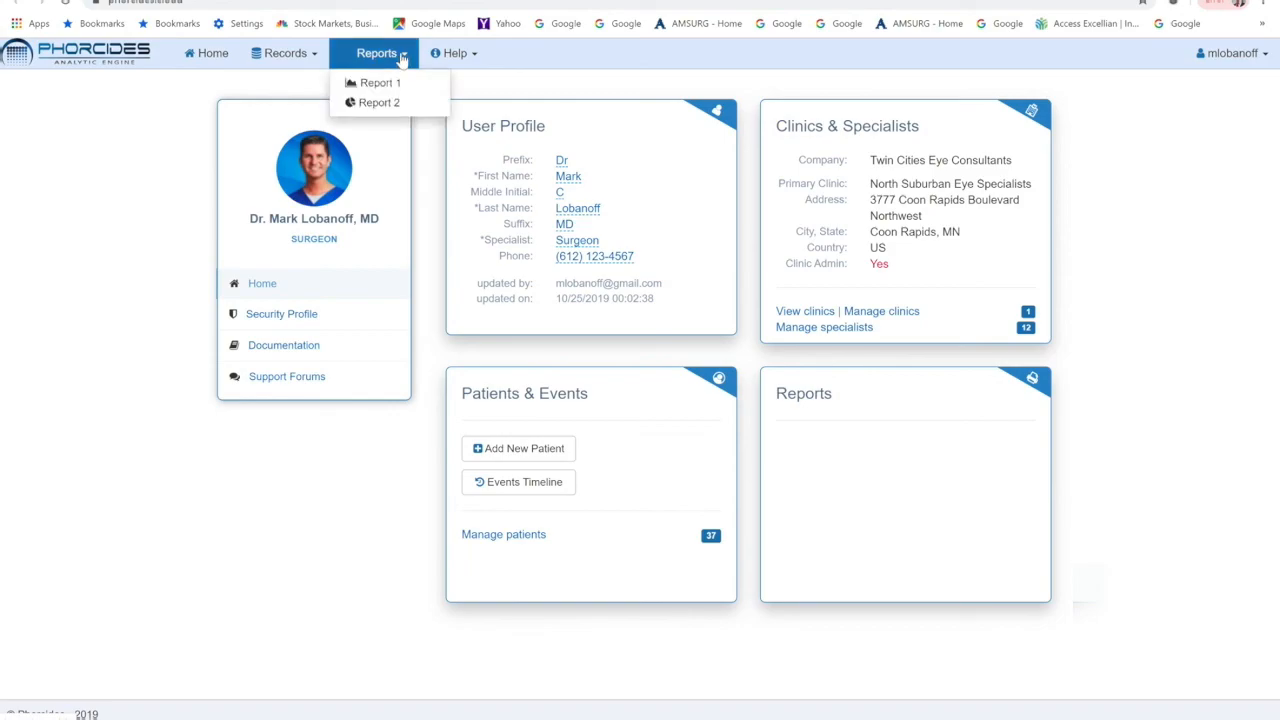